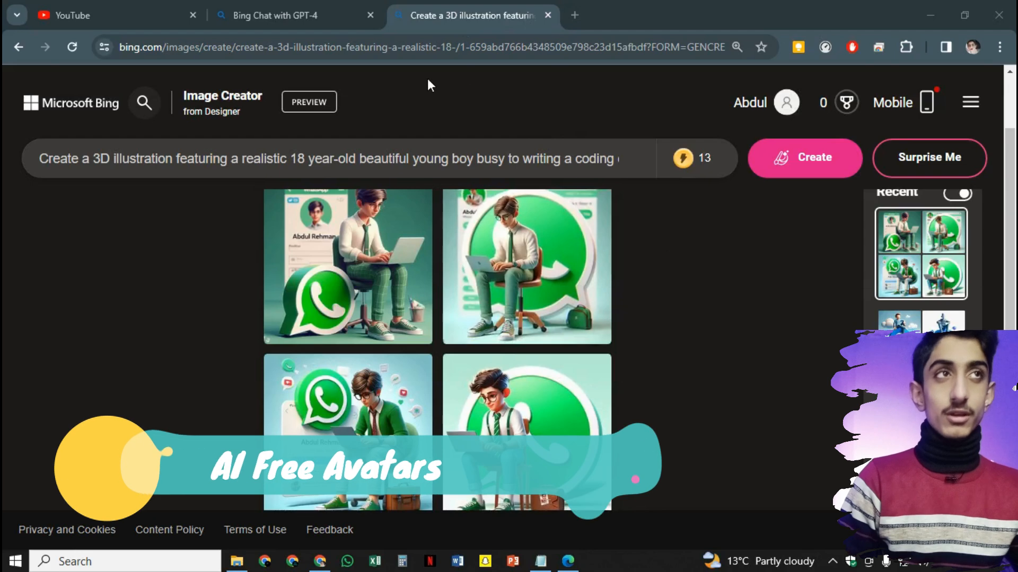
Switch to the Bing Chat with GPT-4 browser tab
click(293, 13)
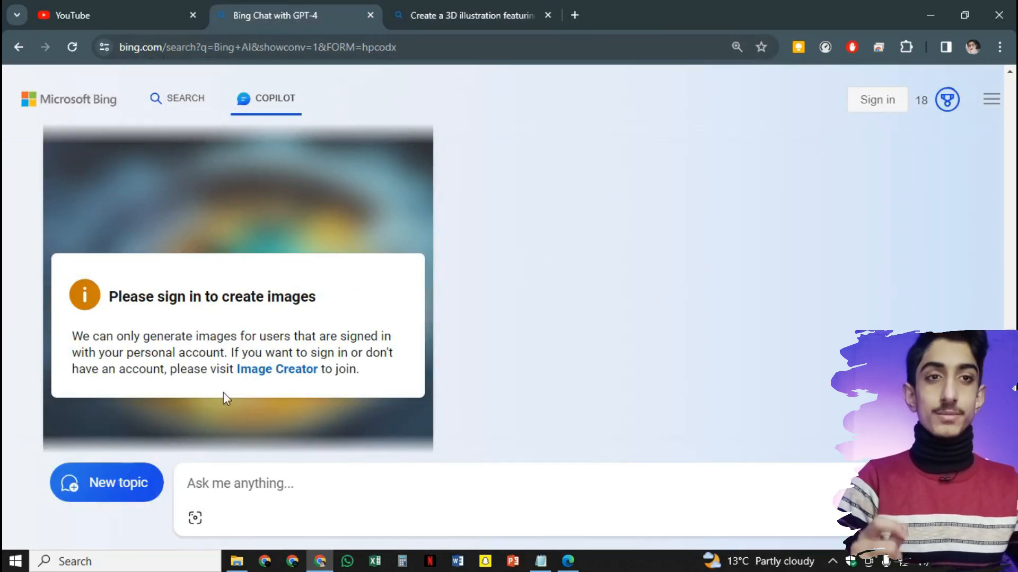
Return from the Copilot sign-in notice to the Image Creator tab with the WhatsApp results
scroll(416, 337, up, 4)
scroll(412, 333, down, 7)
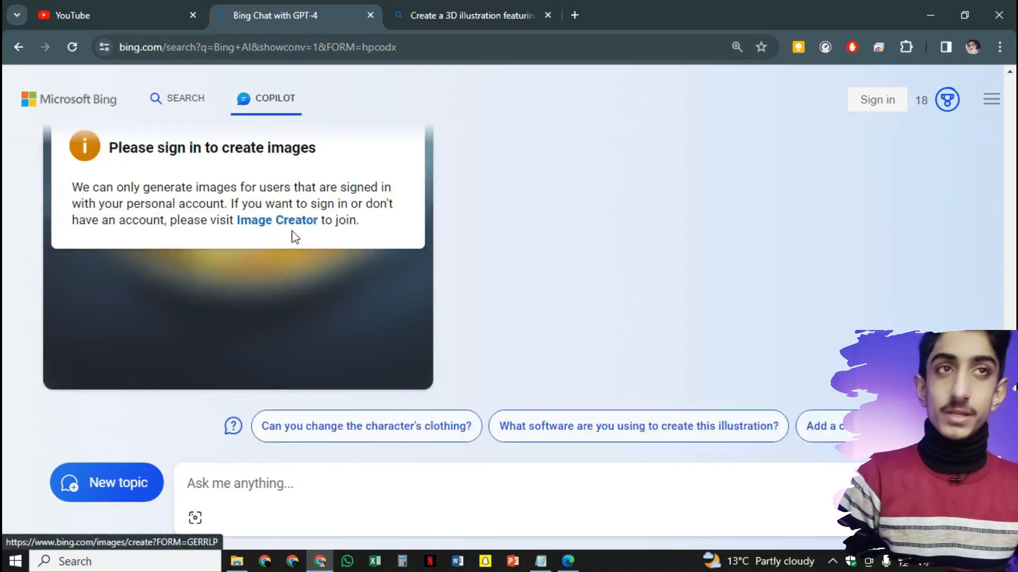
click(496, 10)
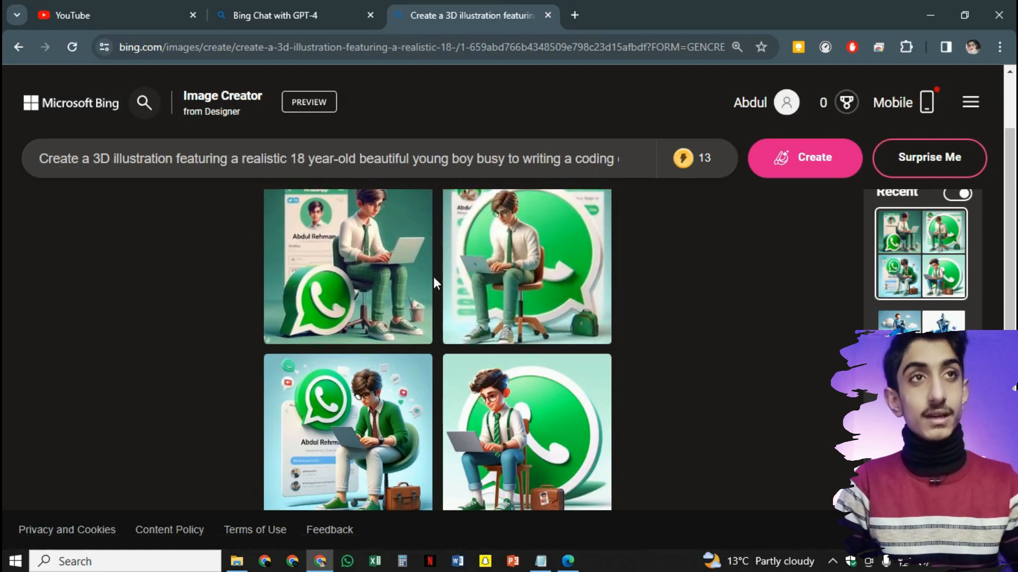
View each of the four WhatsApp avatar images full size, then close the viewer
click(404, 269)
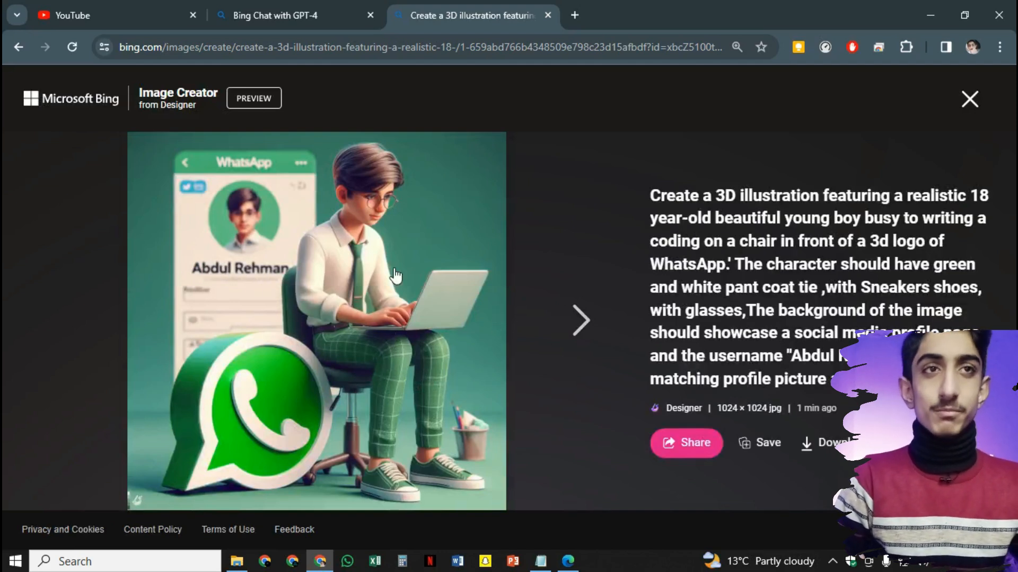
click(582, 338)
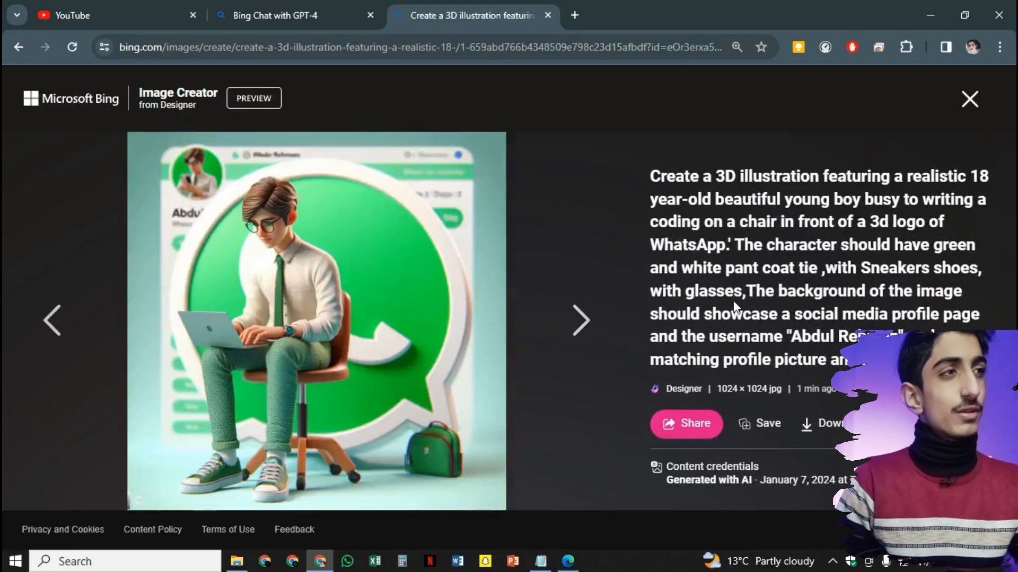
drag(686, 294, 746, 292)
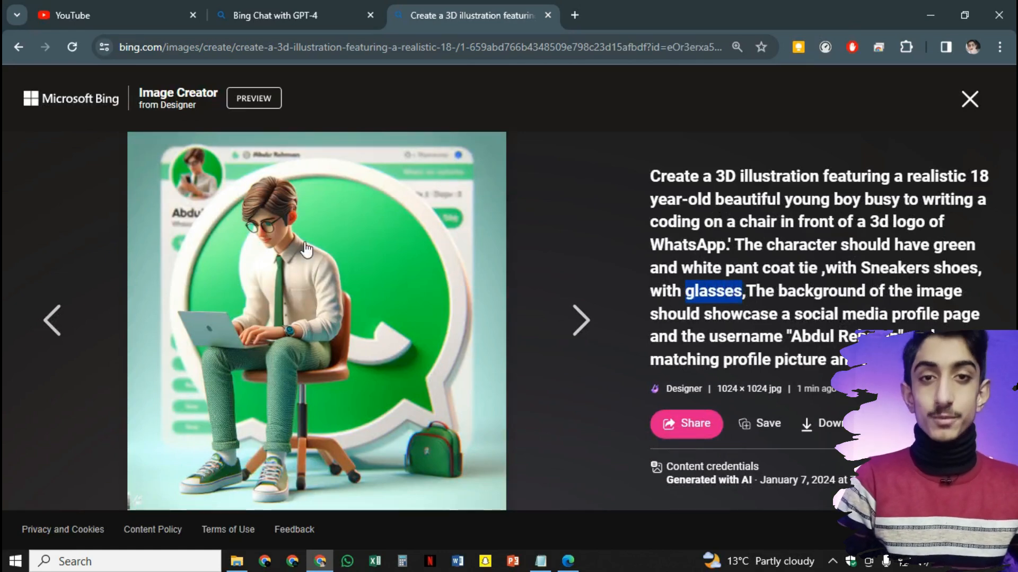
click(573, 321)
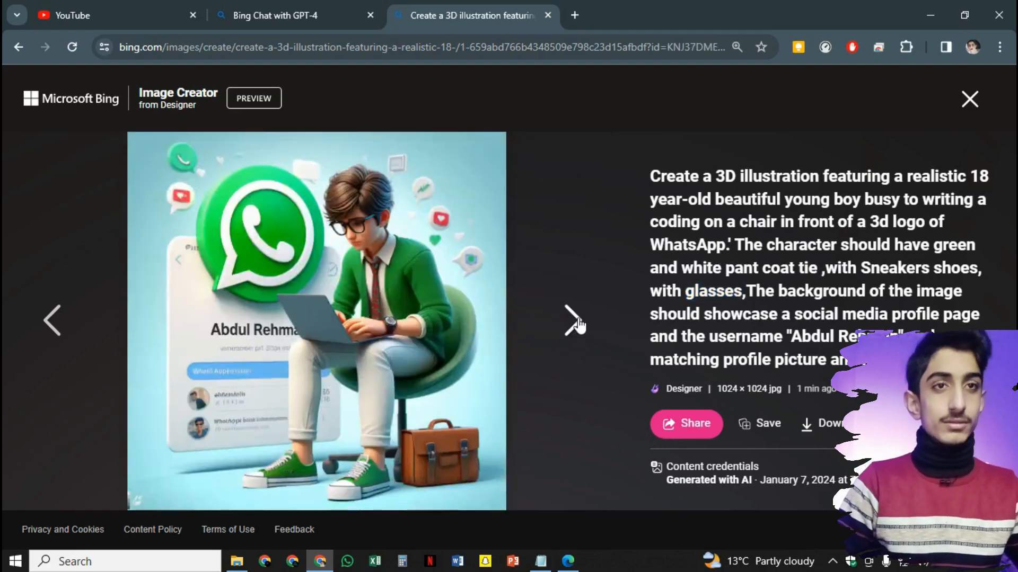
click(574, 321)
click(970, 99)
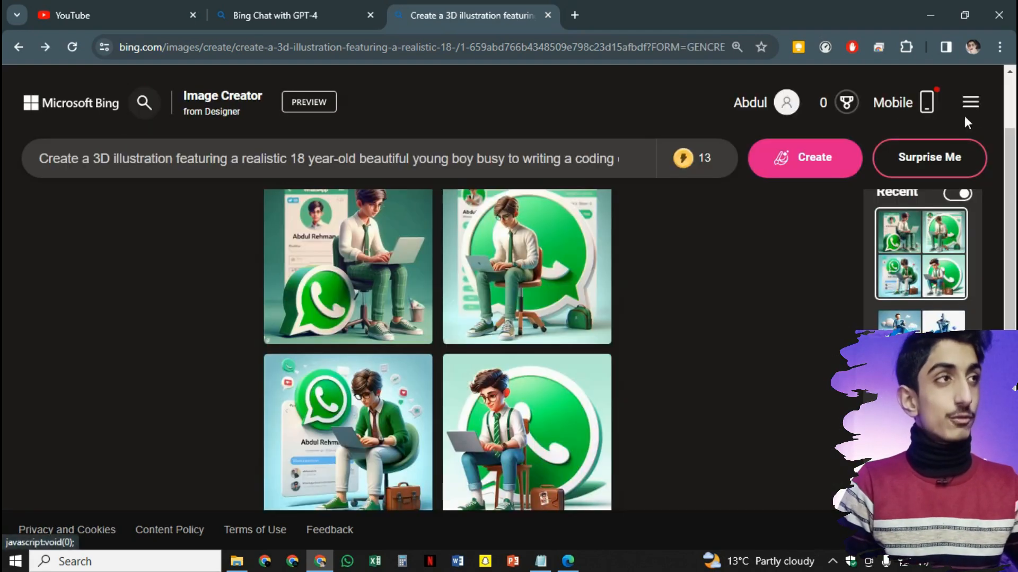
Clear the old prompt text and bring up the Notepad prompts file
scroll(440, 242, up, 1)
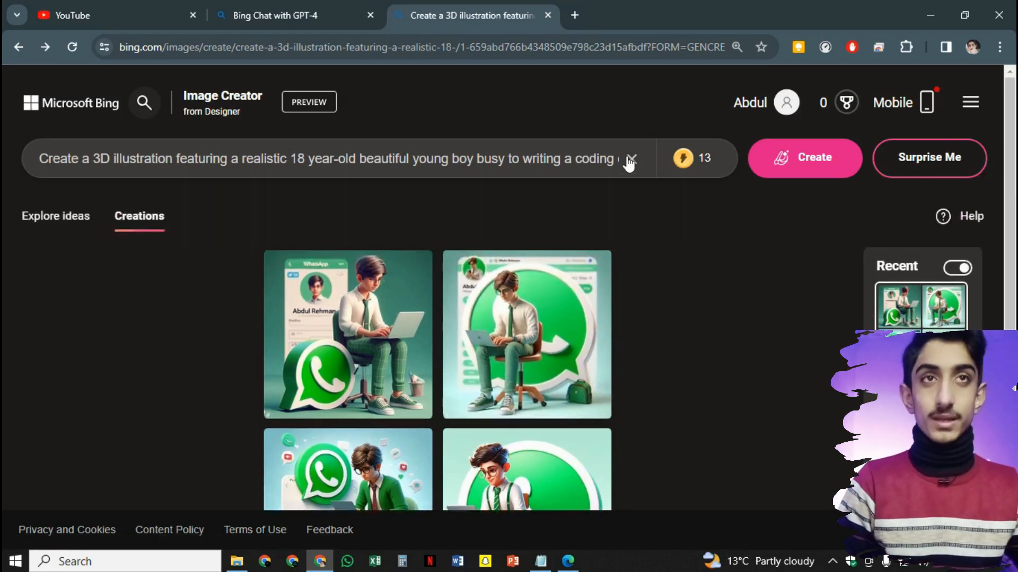
click(630, 159)
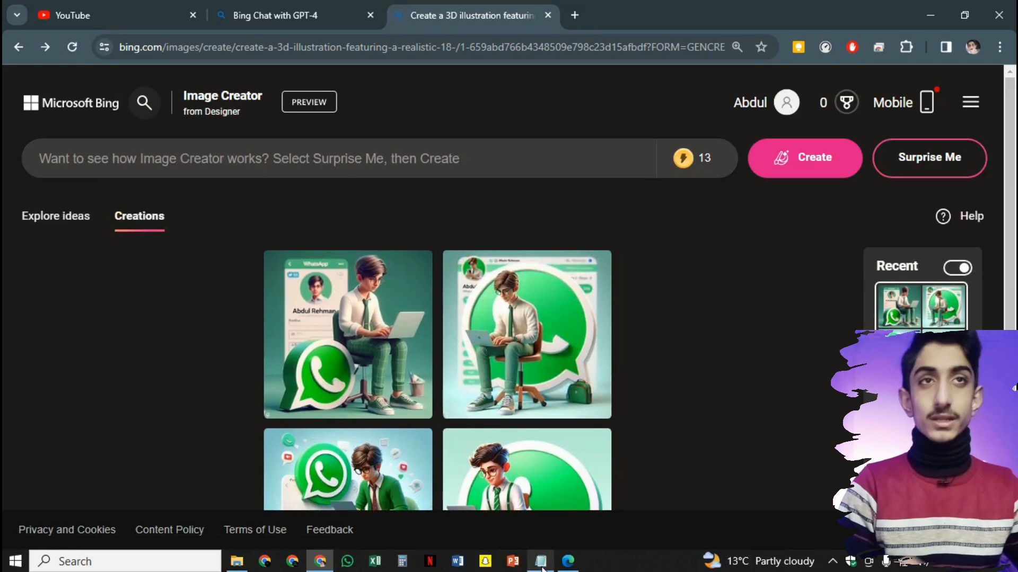
click(541, 560)
Copy the PROMPT 1 (FACEBOOK) text from Notepad and minimise Notepad
drag(618, 527, 44, 500)
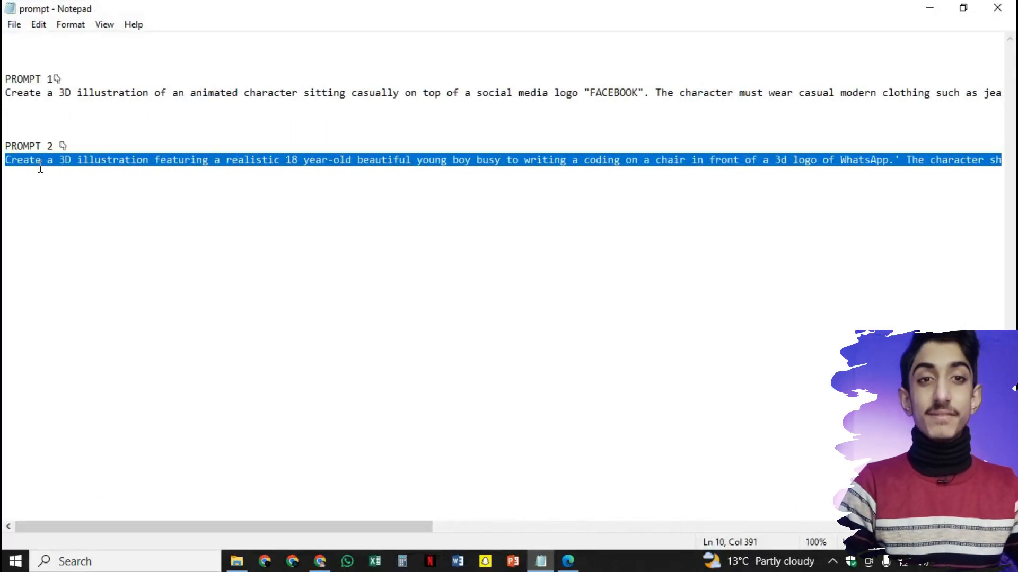
click(244, 160)
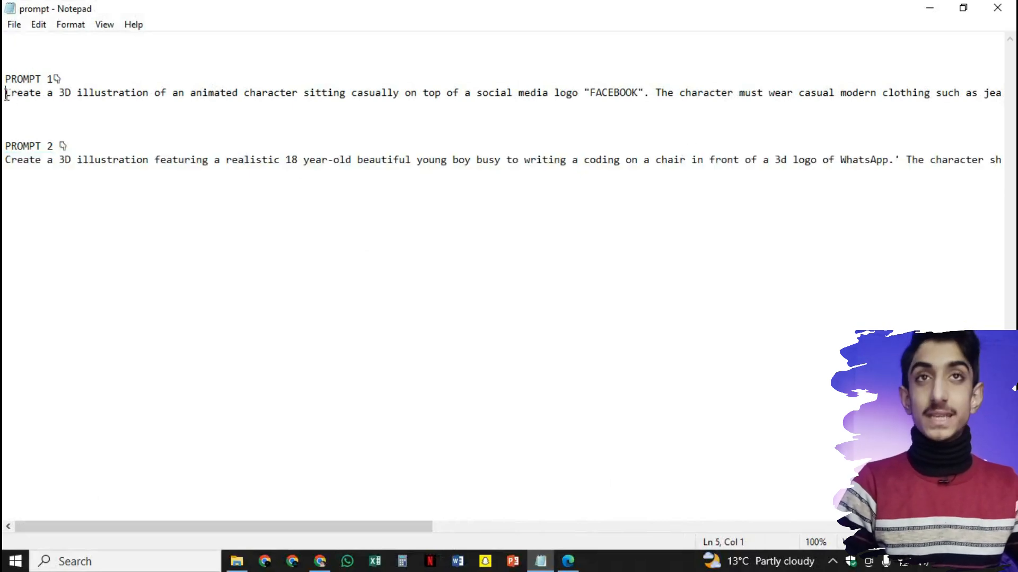
drag(6, 94, 761, 115)
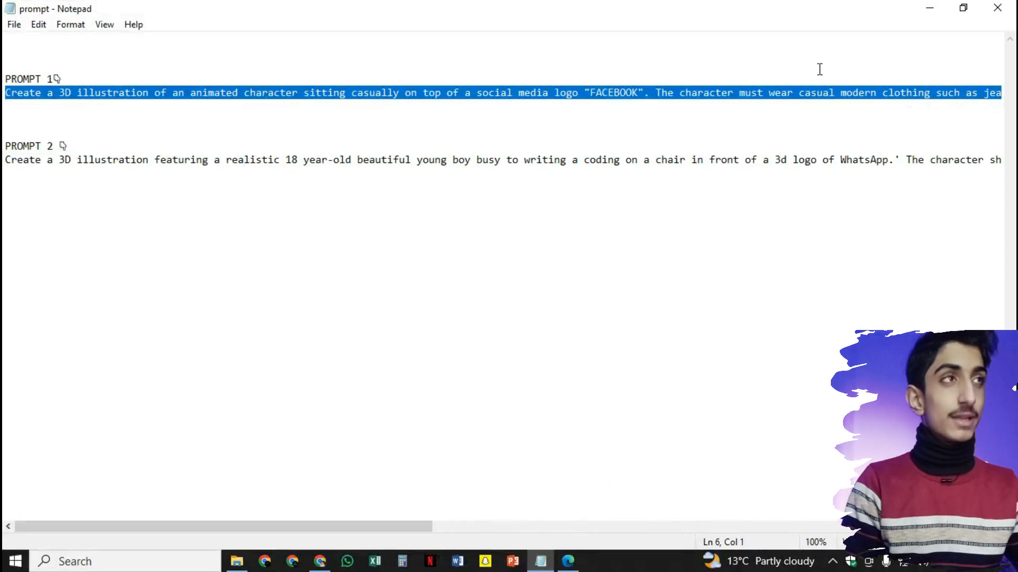
click(929, 7)
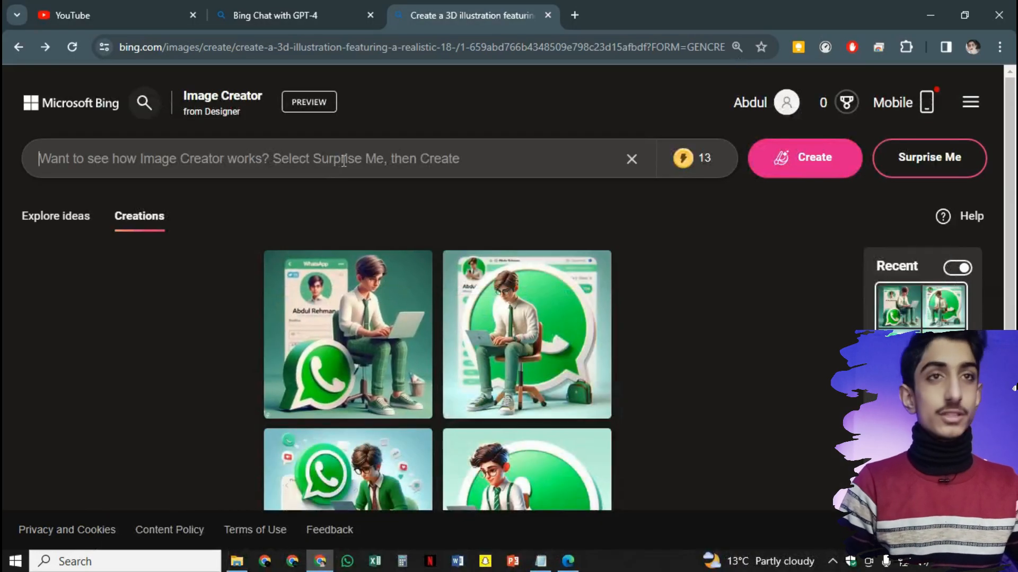
Paste the Facebook-logo avatar prompt into the prompt box, review it, and create images
click(344, 162)
key(ctrl+v)
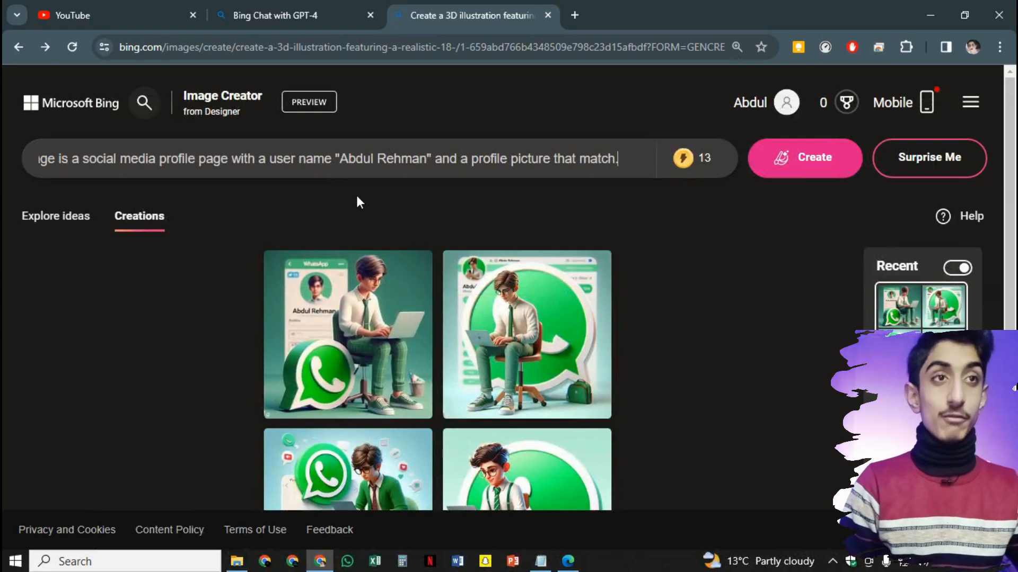
scroll(461, 313, down, 1)
scroll(461, 312, down, 2)
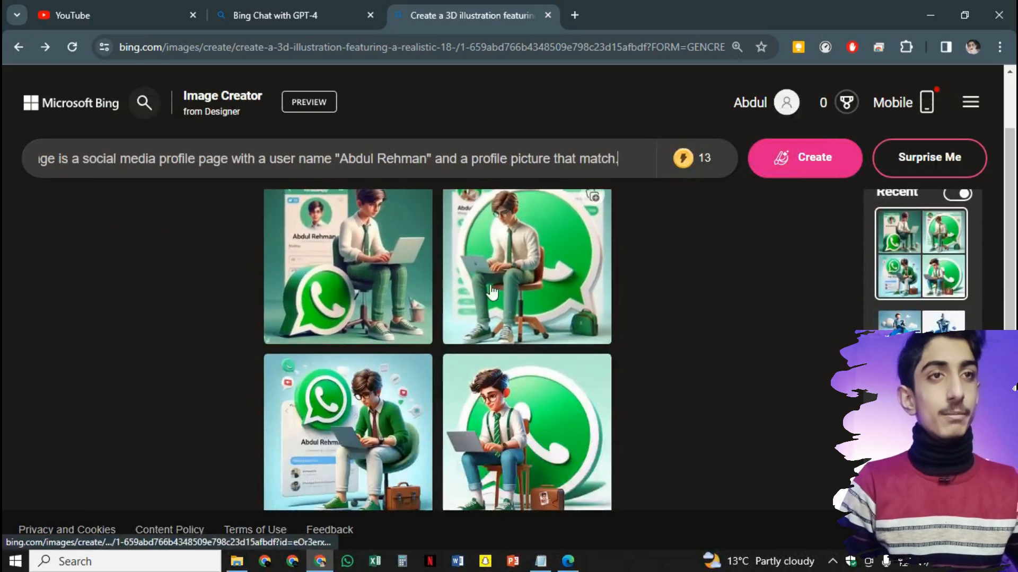
drag(347, 159, 411, 159)
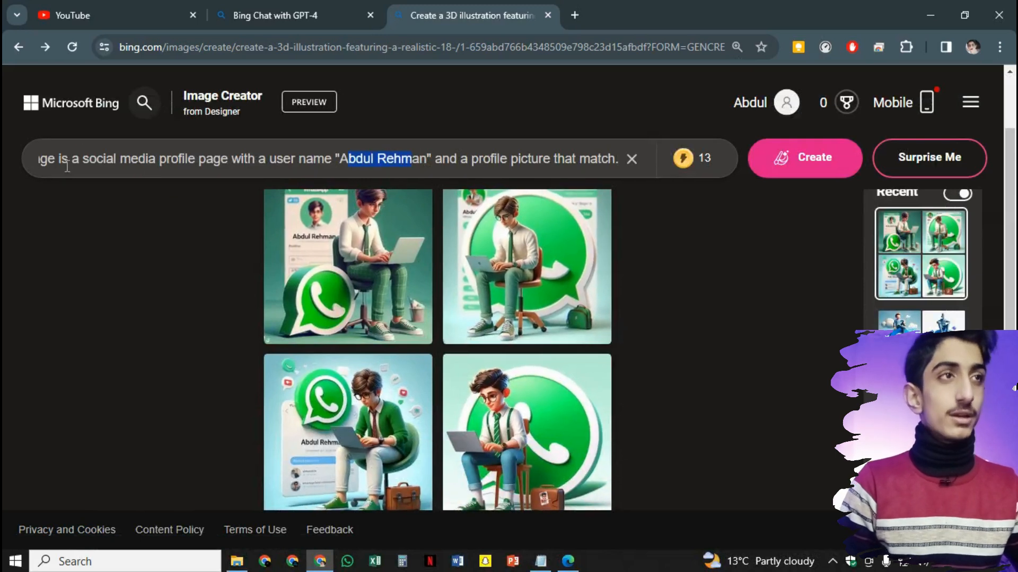
click(236, 171)
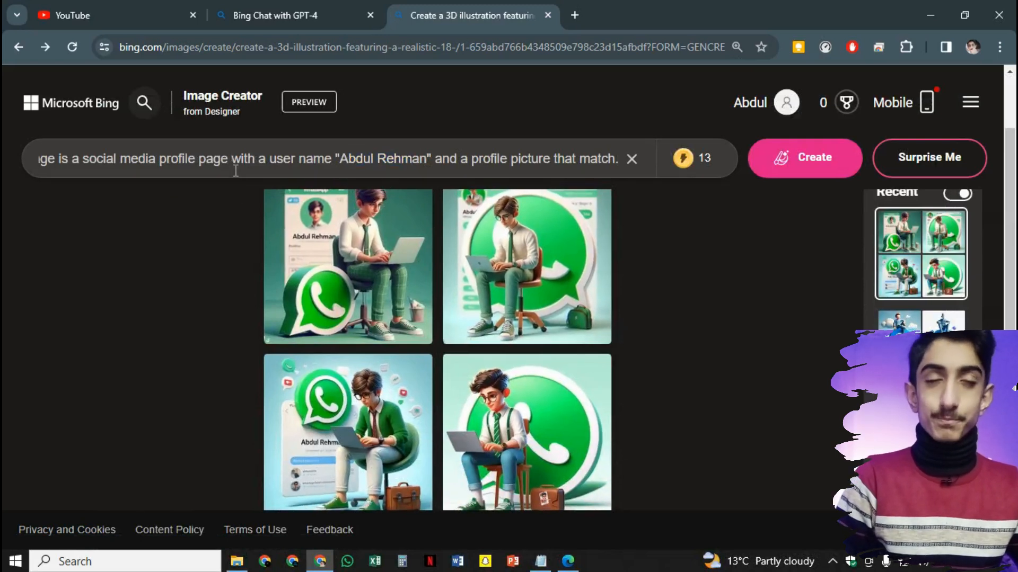
key(Left)
key(Left)
key(Left)
key(Left)
key(Left)
key(Left)
key(Left)
key(Left)
key(Left)
key(Left)
key(Left)
key(Left)
key(Left)
key(Left)
key(Left)
key(Left)
key(Left)
key(Left)
key(Left)
key(Left)
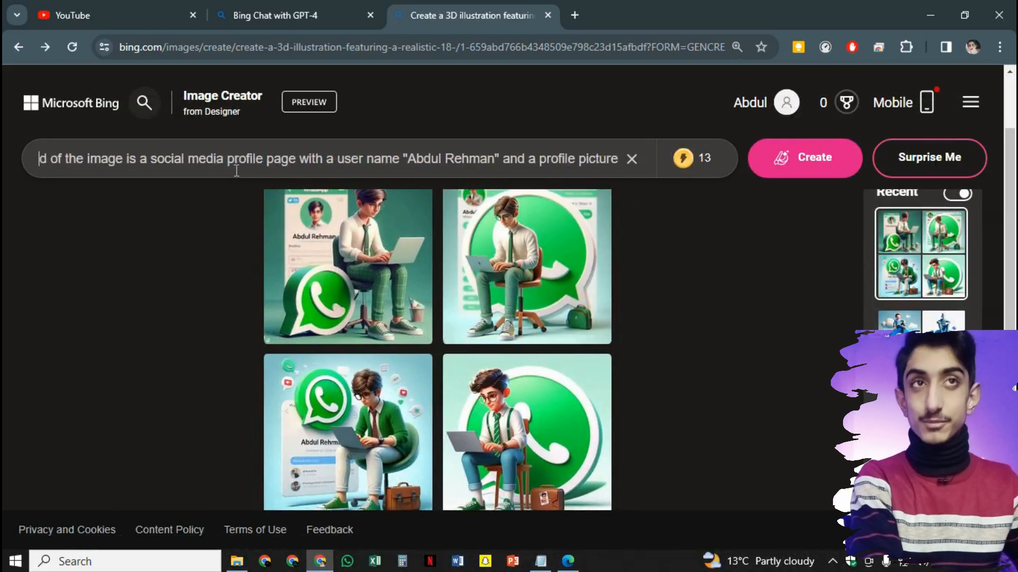
key(Left)
key(Left)
key(Left)
key(Left)
key(Left)
key(Left)
key(Left)
key(Left)
key(Left)
key(Left)
key(Left)
key(Left)
key(Left)
key(Left)
key(Left)
key(Left)
key(Left)
key(Left)
key(Left)
key(Left)
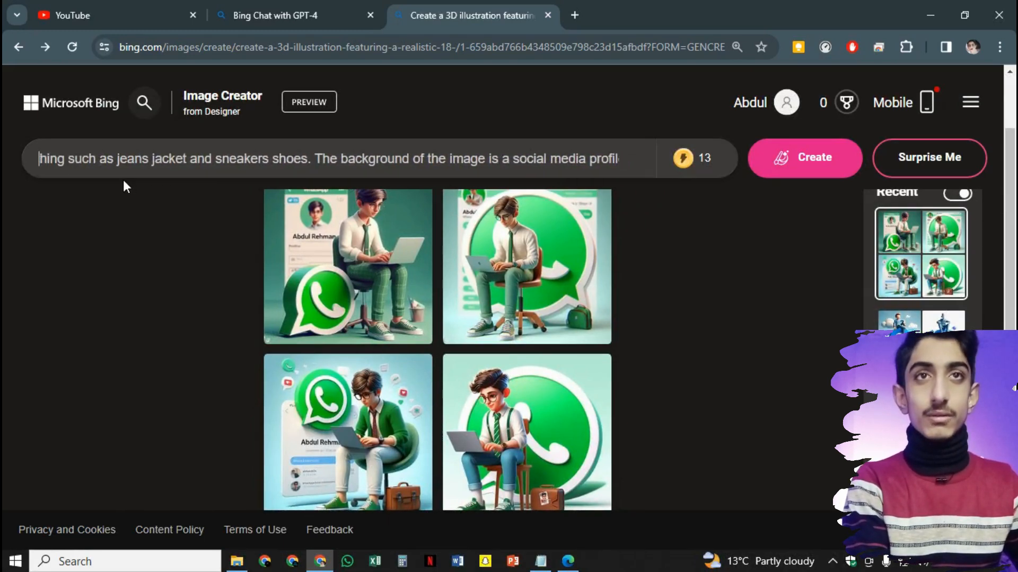
key(Left)
key(Left)
key(Left)
key(Left)
key(Left)
key(Left)
key(Left)
key(Left)
key(Left)
key(Left)
key(Left)
key(Left)
key(Left)
key(Left)
key(Left)
key(Left)
key(Left)
key(Left)
key(Left)
key(Left)
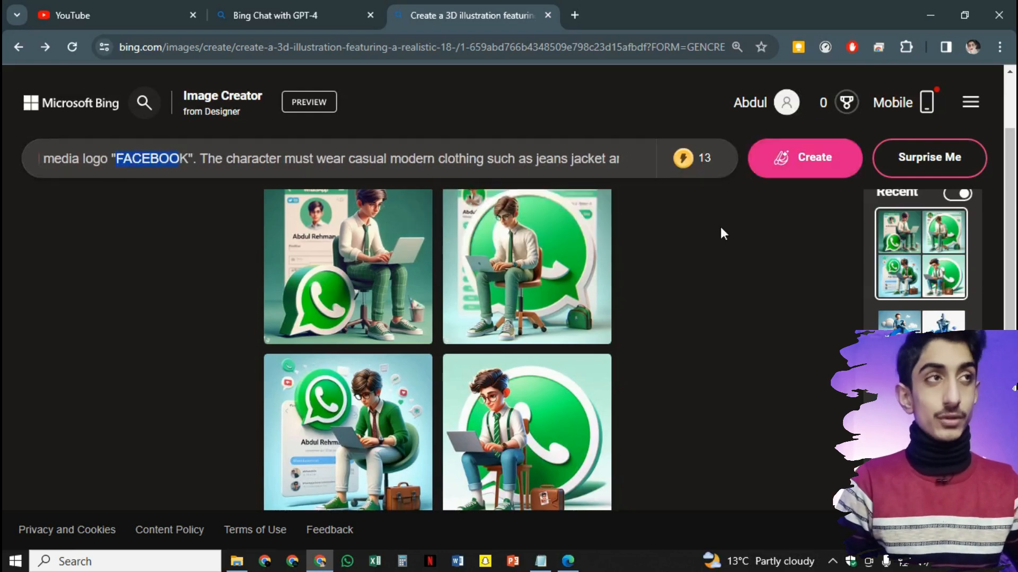
mouse_move(702, 179)
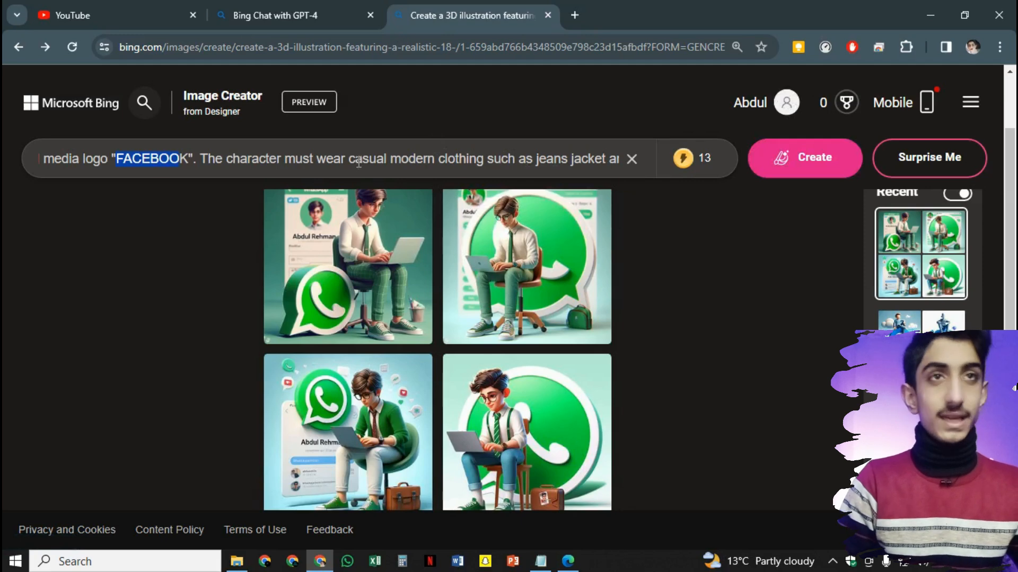
click(811, 167)
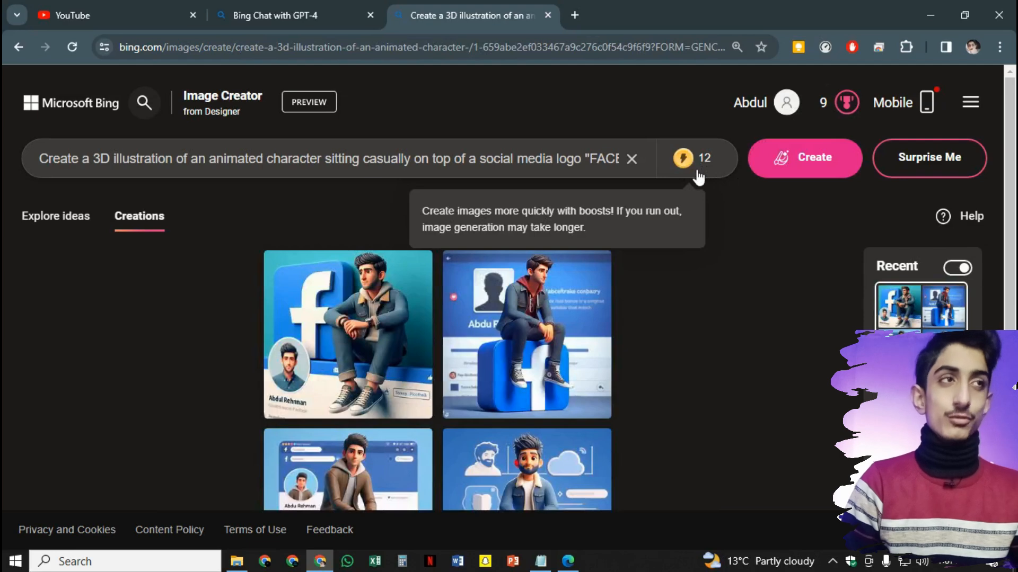
Download the first and the bottom-right Facebook character images as JPEGs
scroll(638, 345, down, 1)
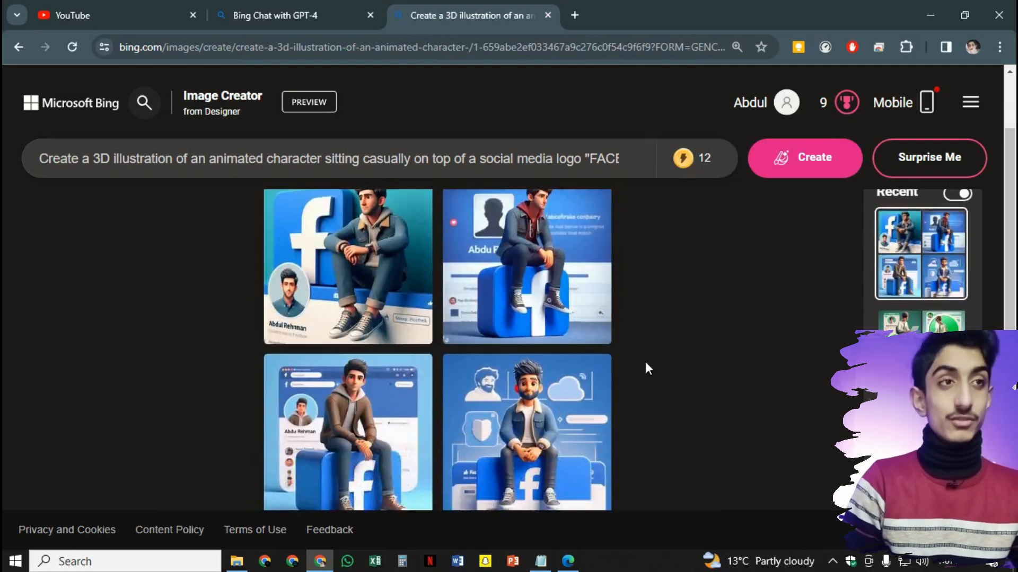
click(411, 294)
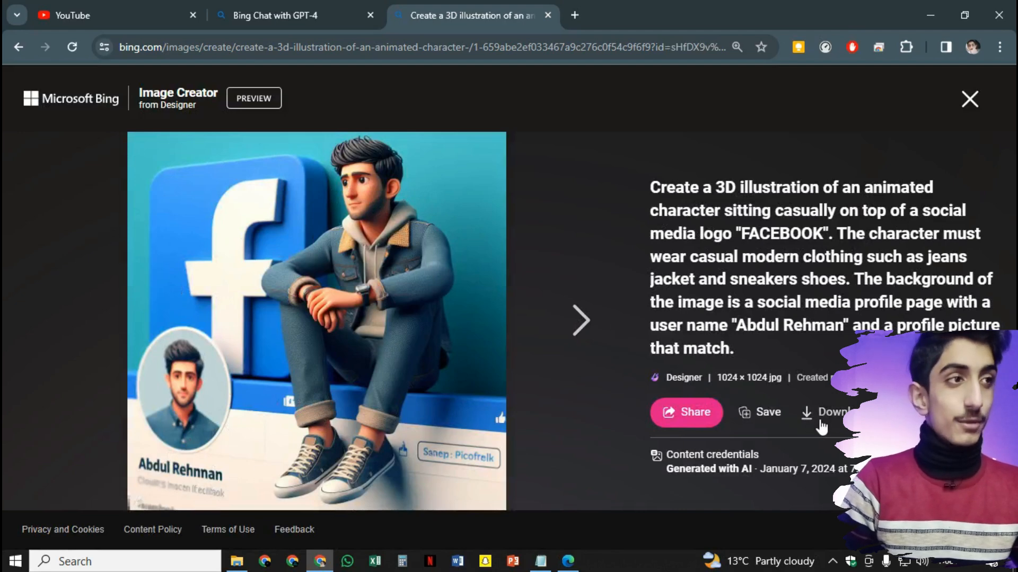
click(831, 420)
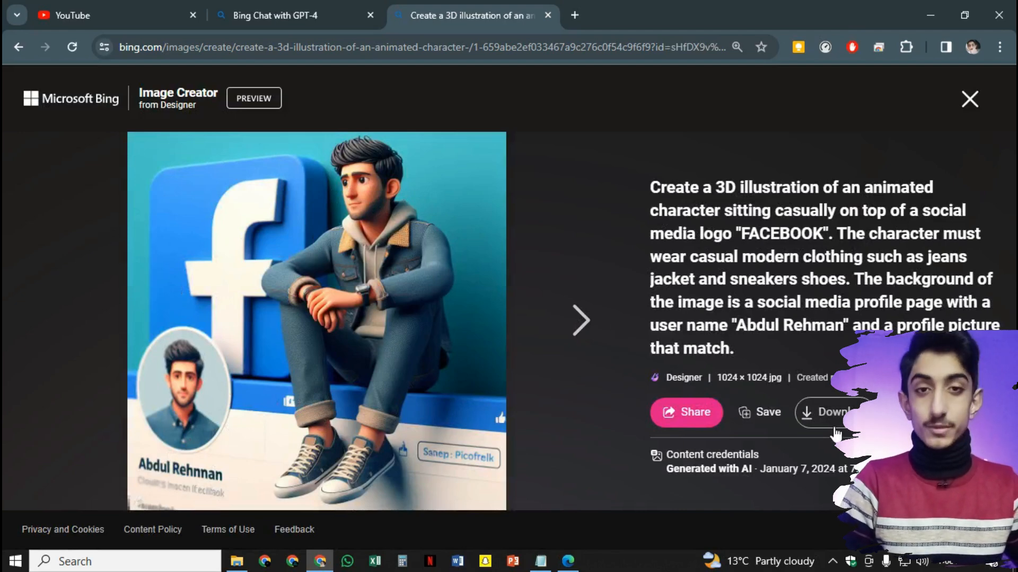
click(917, 46)
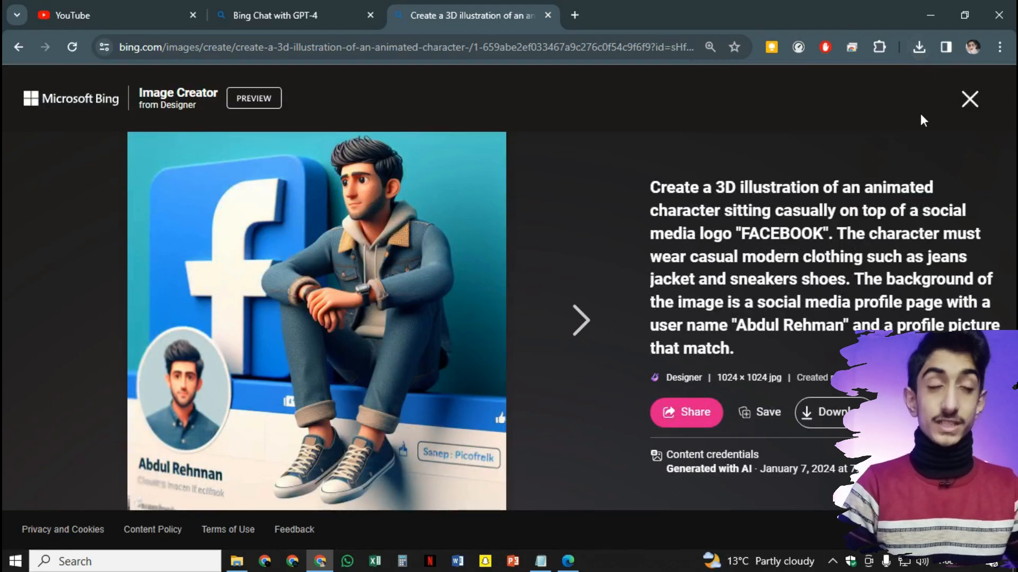
click(969, 99)
scroll(476, 391, down, 2)
click(475, 391)
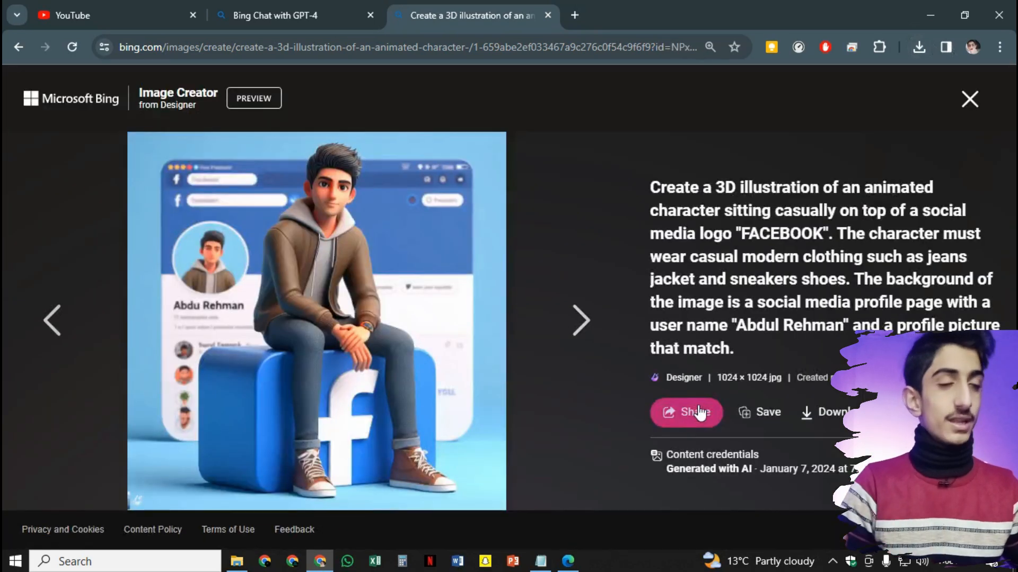
click(848, 412)
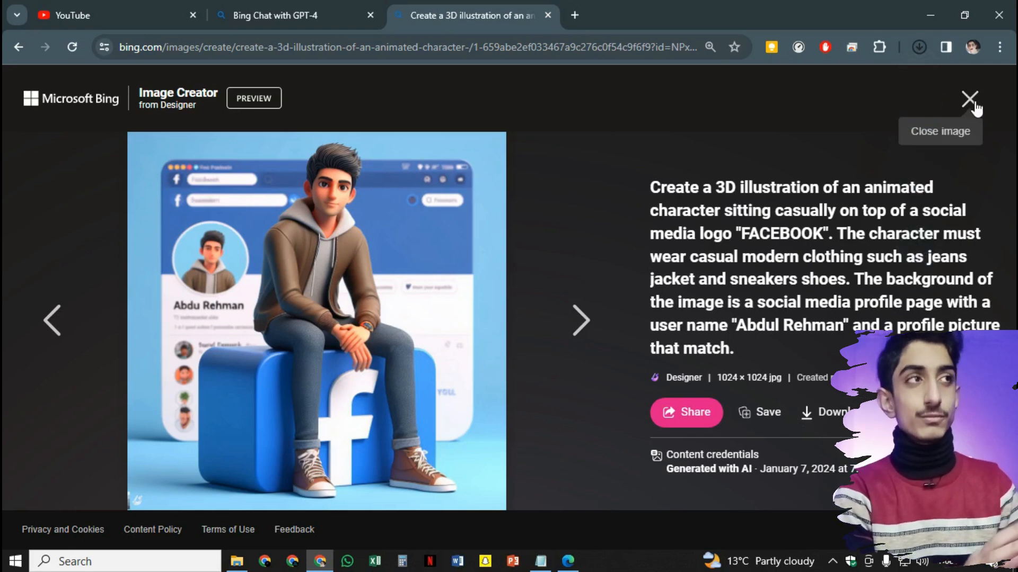
click(969, 100)
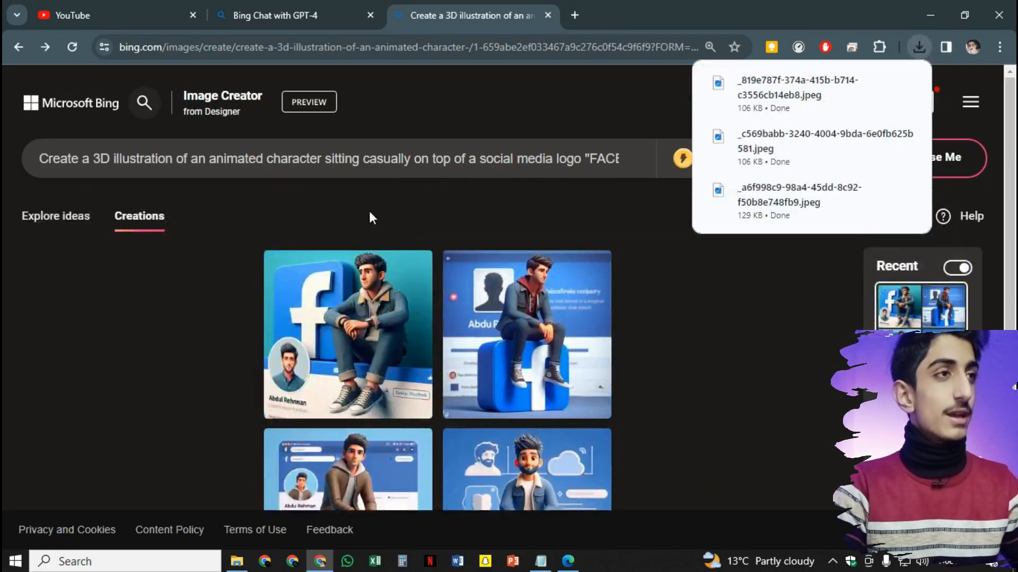
Replace FACEBOOK with Instagram in the prompt
click(573, 162)
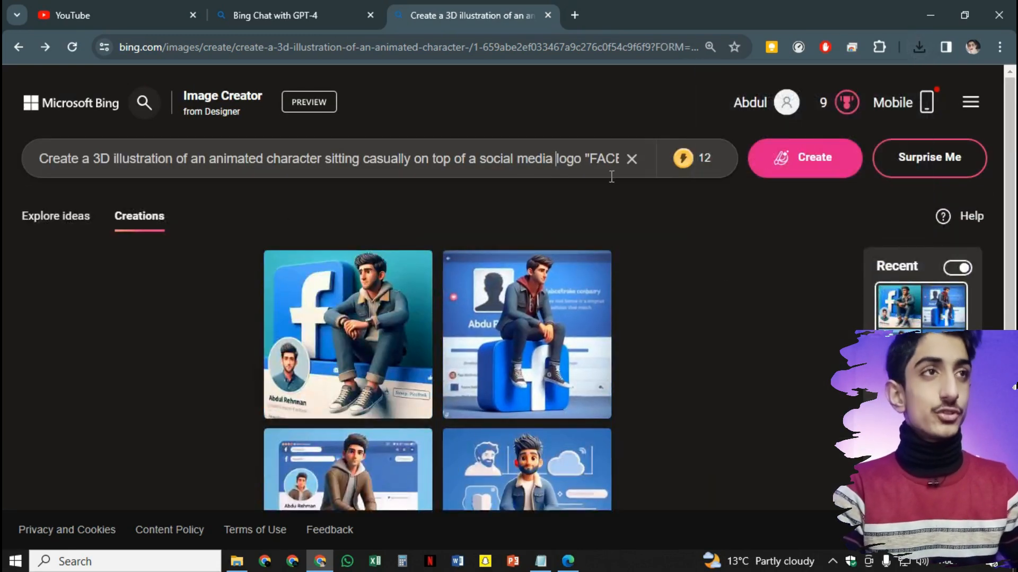
key(Right)
key(Right)
key(Right)
key(Right)
key(Right)
key(Right)
key(Right)
key(Right)
key(Right)
key(Right)
key(Right)
drag(579, 159, 388, 173)
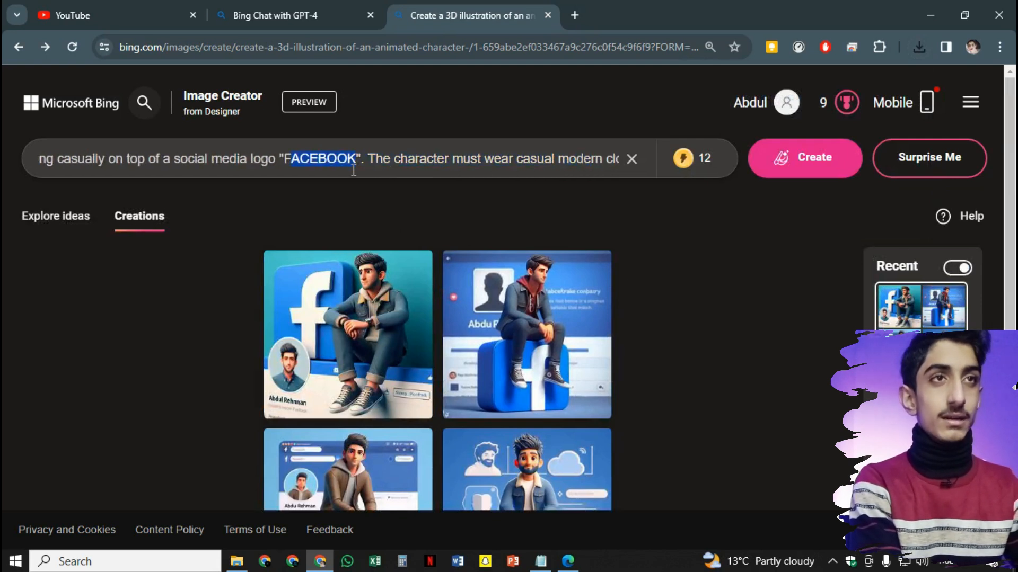
double_click(285, 159)
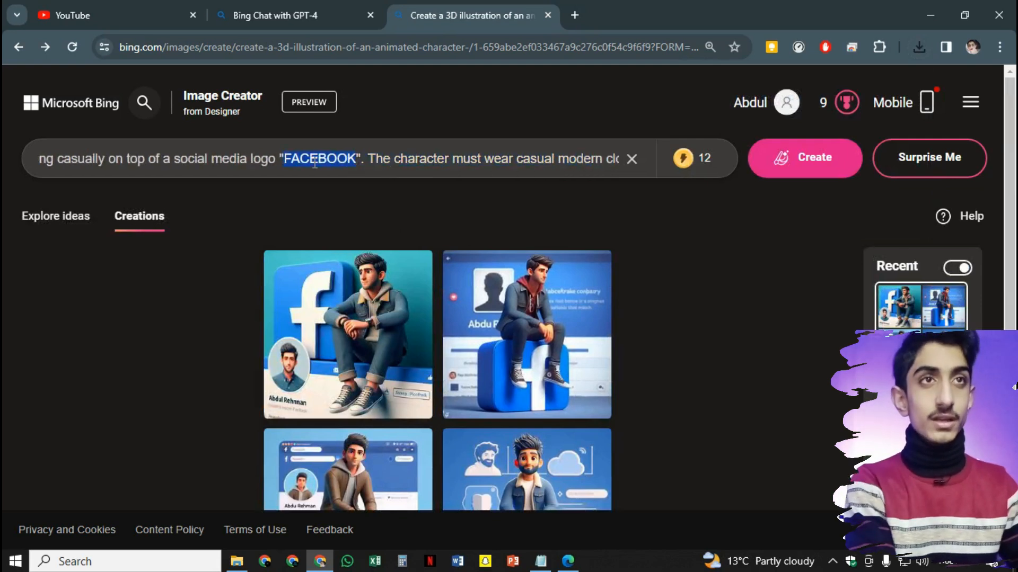
text(Insta)
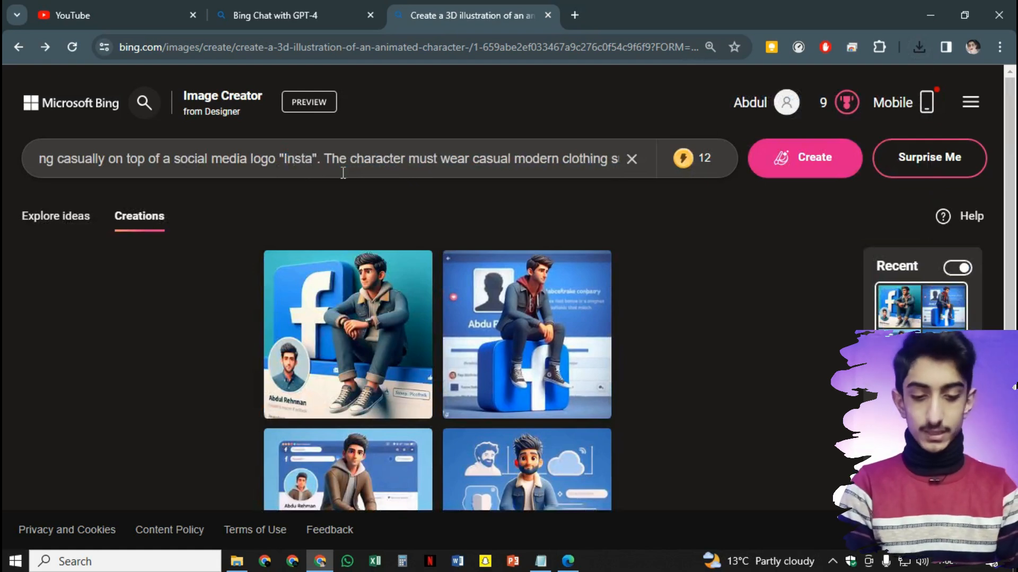
text(gram)
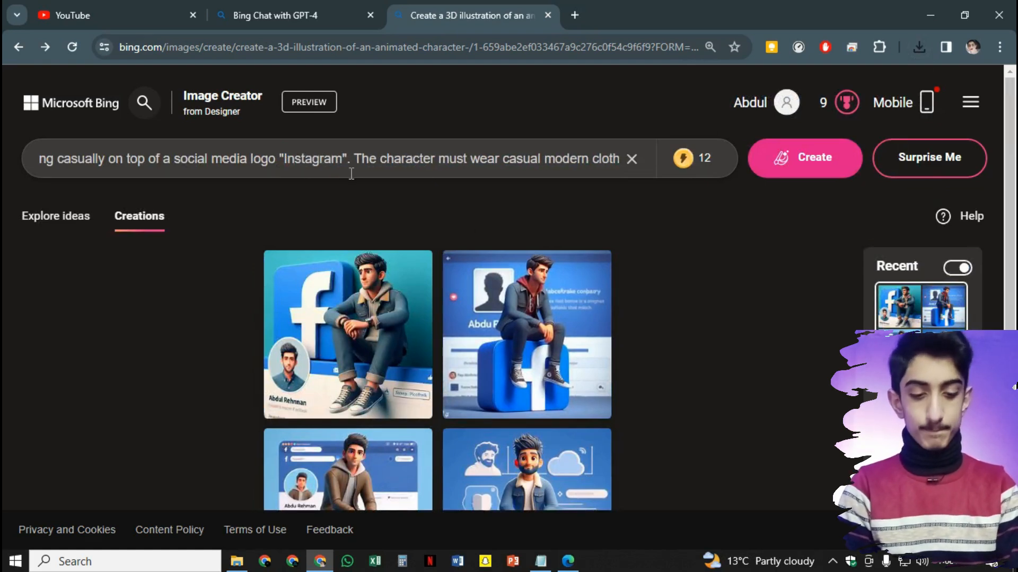
Change the outfit to a hijab and the profile user name to ETC, then create images
click(487, 156)
key(Right)
key(Right)
key(Right)
key(Right)
key(Right)
key(Right)
key(Right)
key(Right)
key(Right)
key(Right)
key(Right)
key(Right)
key(Right)
key(Right)
key(Right)
key(Right)
key(Right)
key(Right)
key(Right)
key(Right)
key(Right)
key(Right)
key(Right)
key(Right)
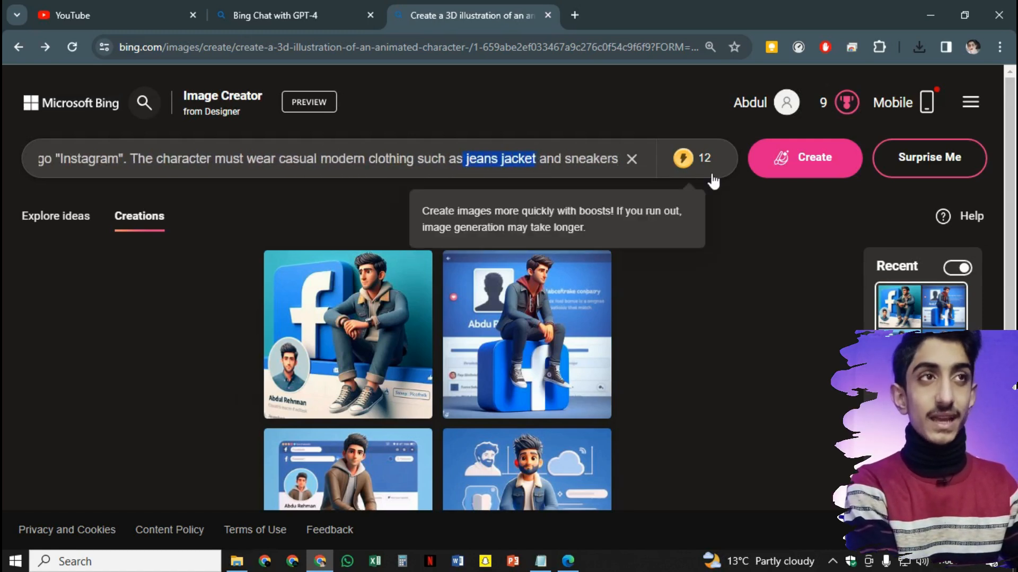
text(h)
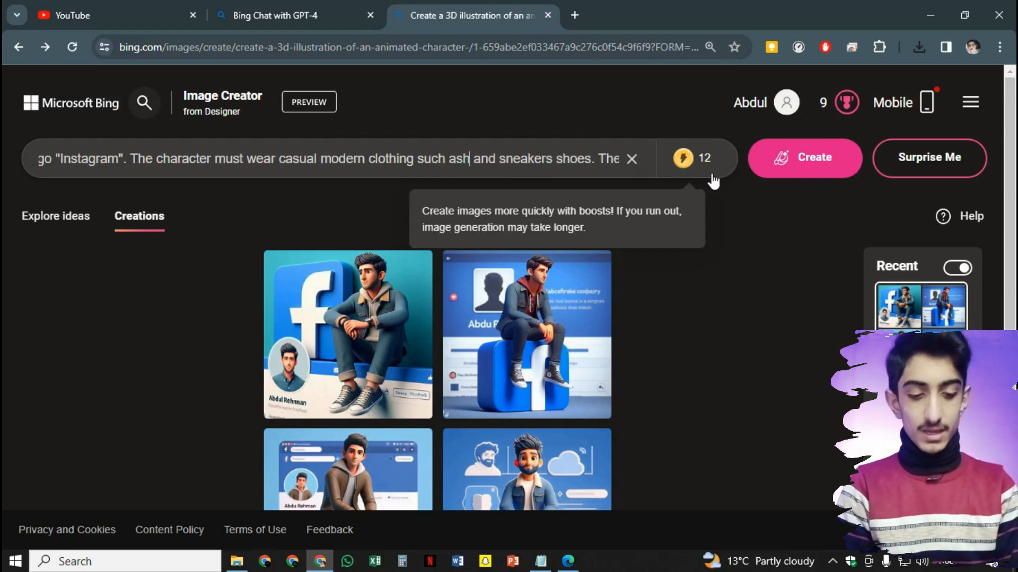
key(BackSpace)
text(hi)
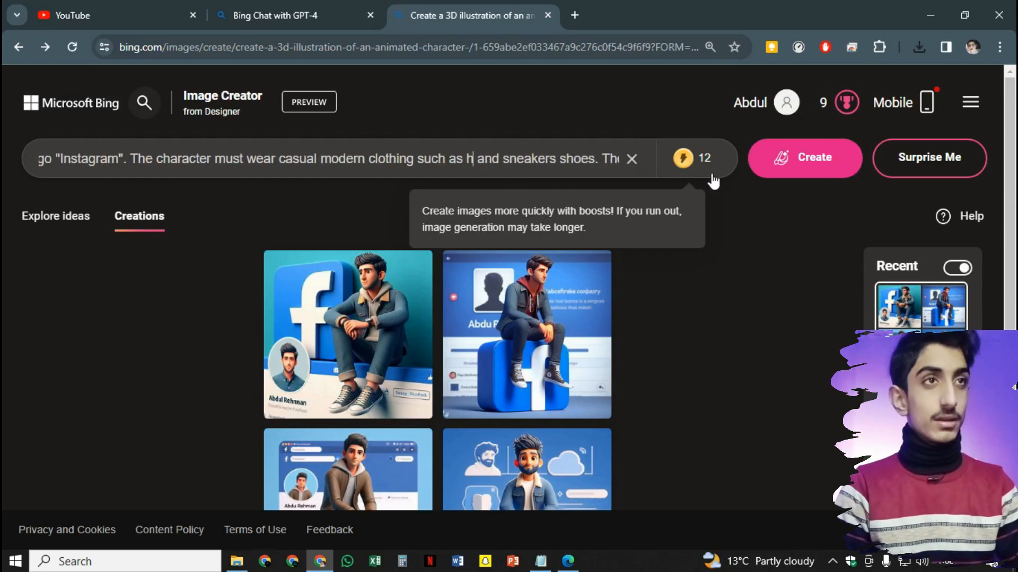
text(ab)
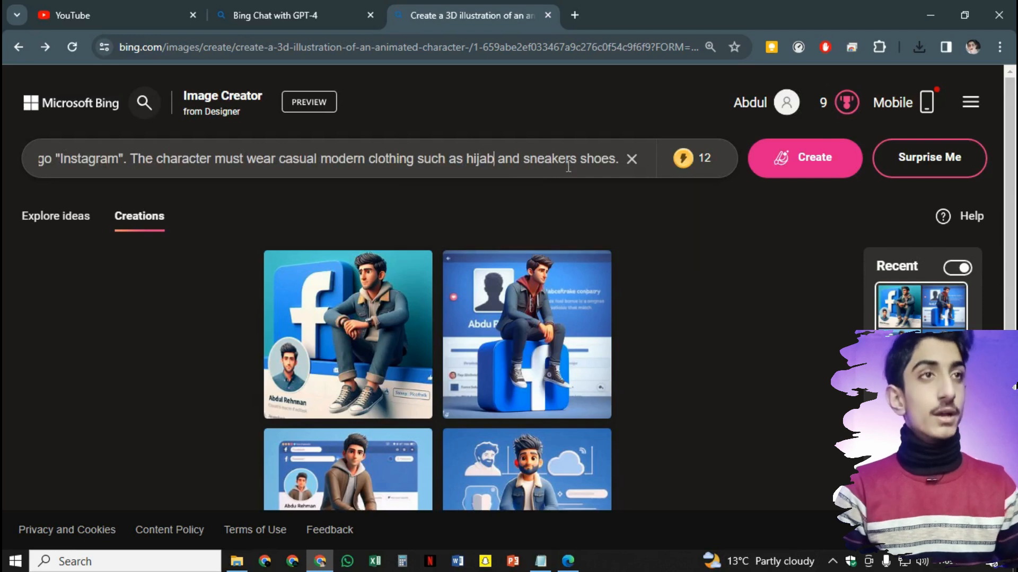
text( The background )
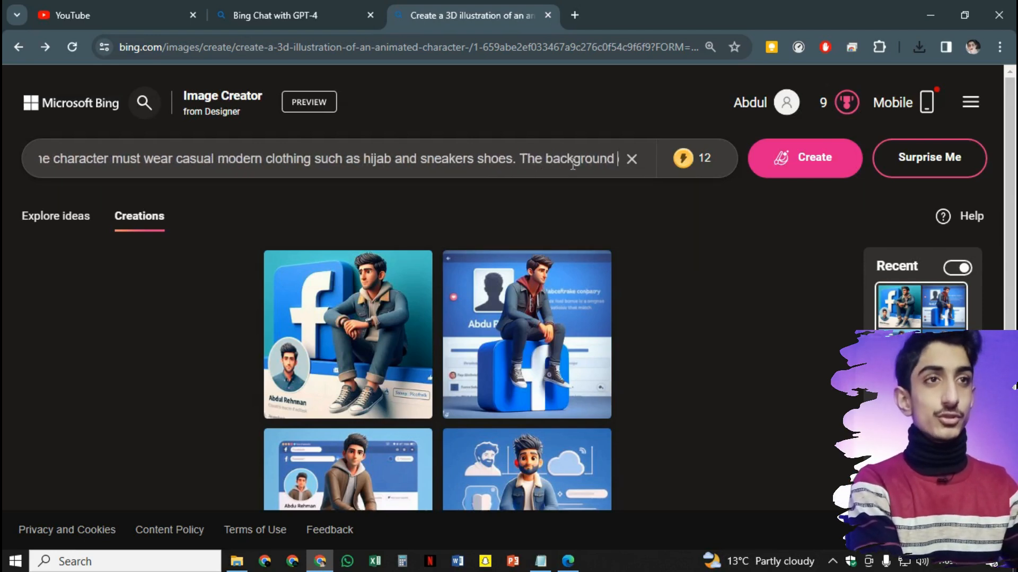
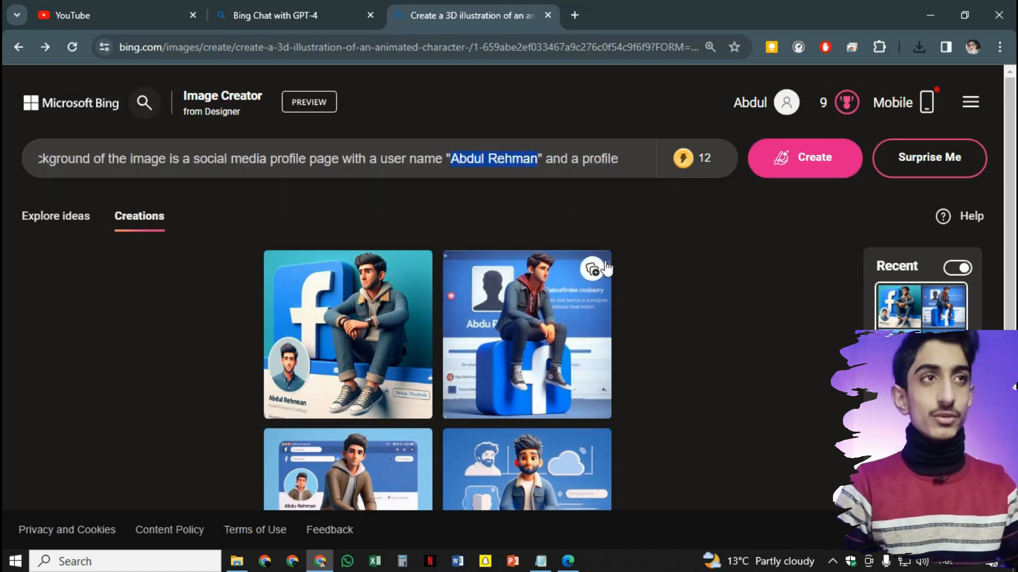
click(593, 270)
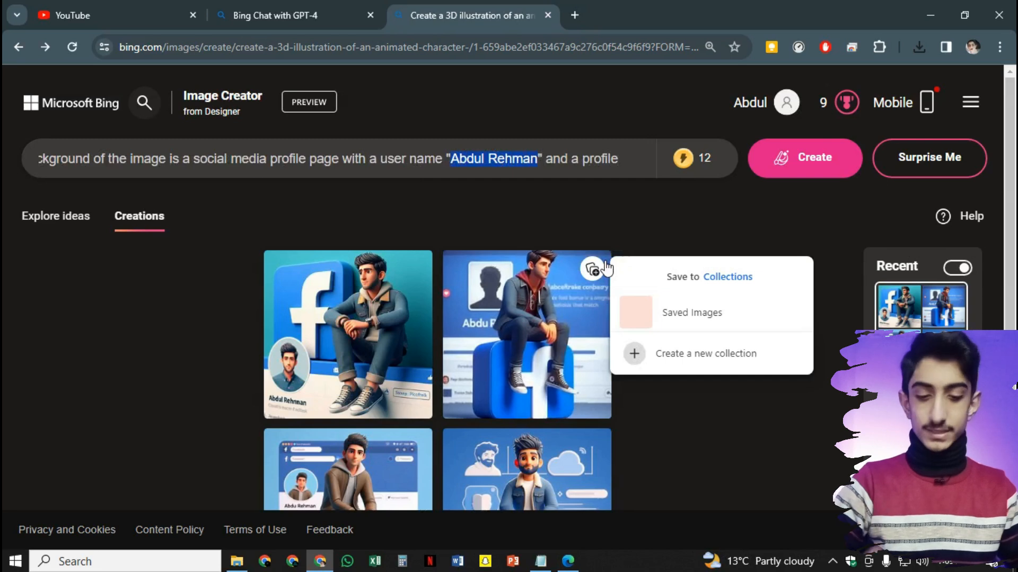
text(ETC)
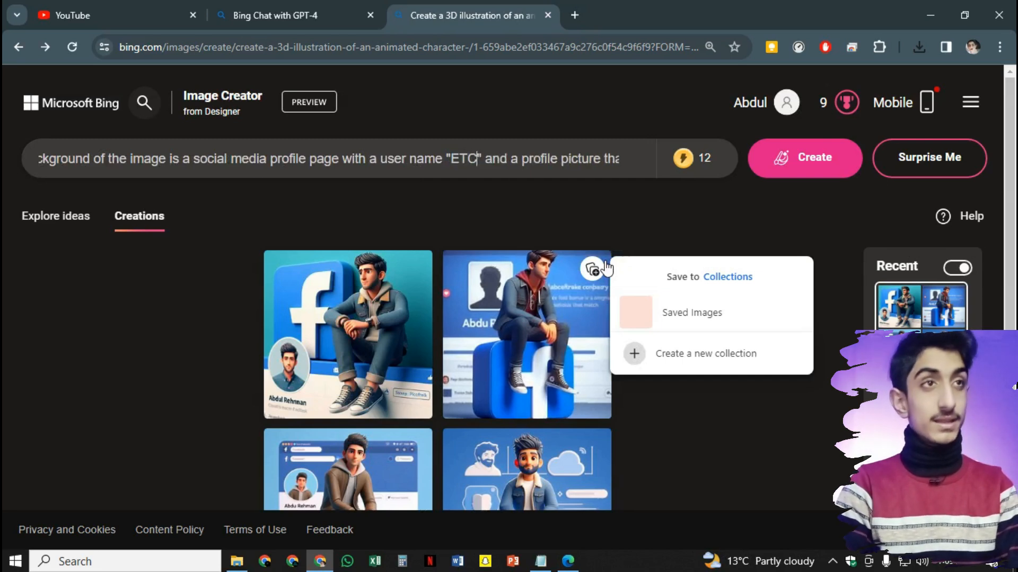
click(816, 166)
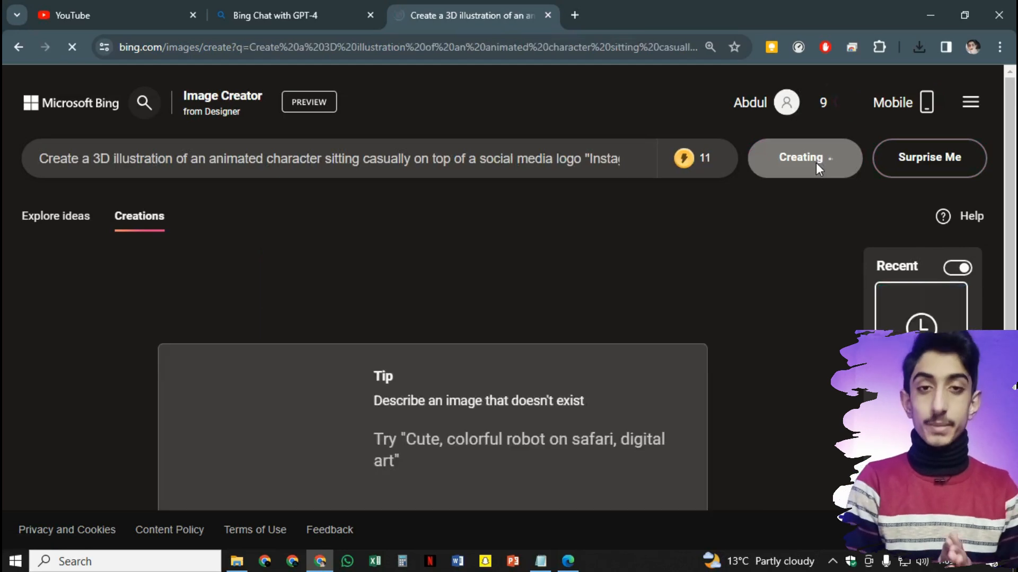
Browse all four hijab-wearing Instagram-logo images, checking the ETC user name in the prompt
mouse_move(672, 158)
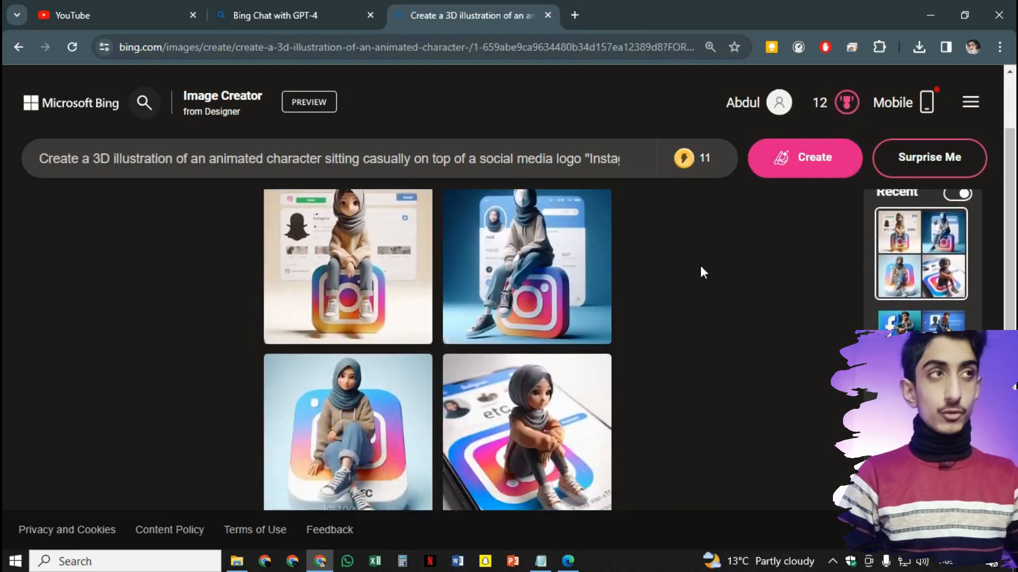
click(362, 289)
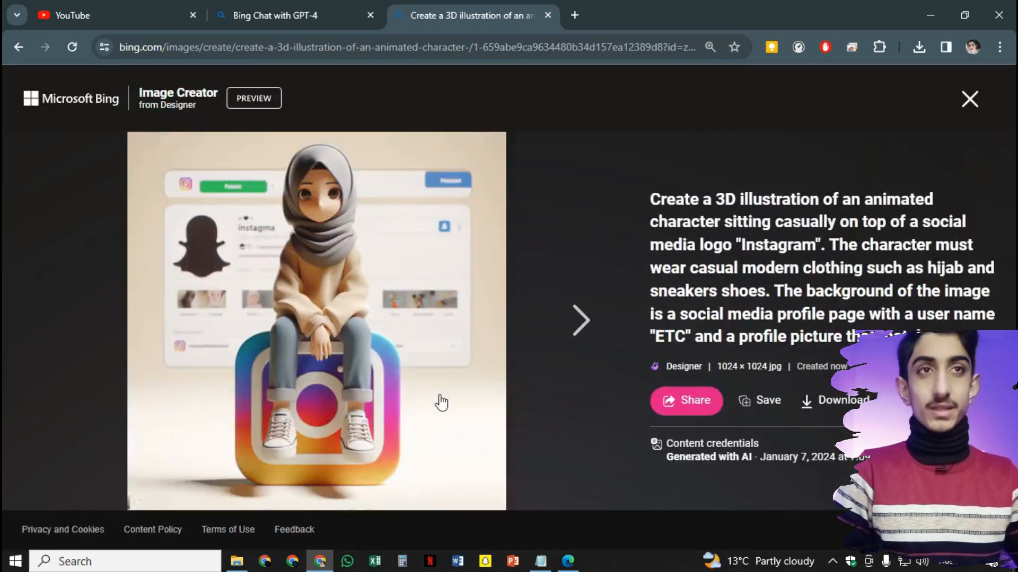
click(572, 320)
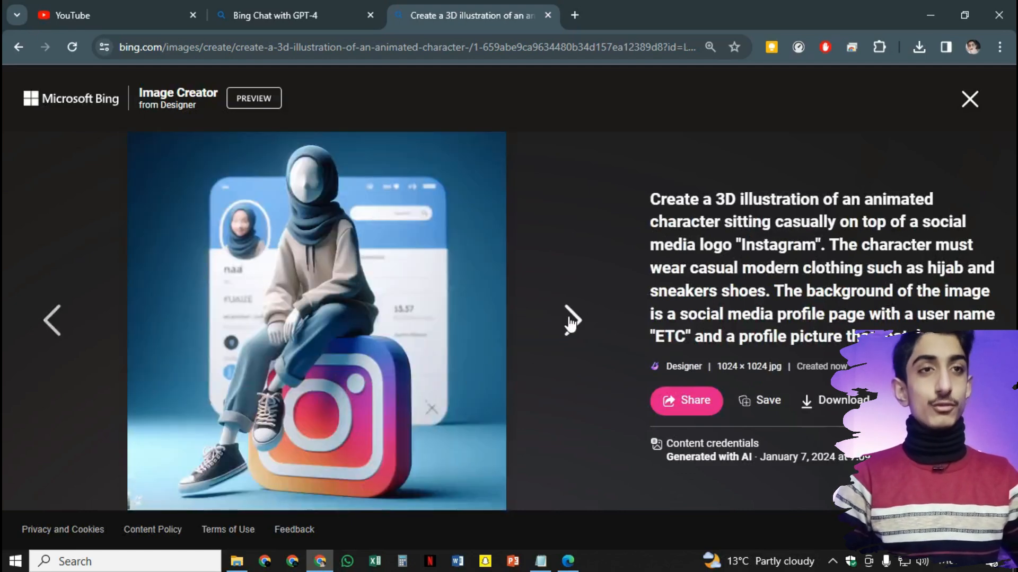
click(571, 322)
click(573, 320)
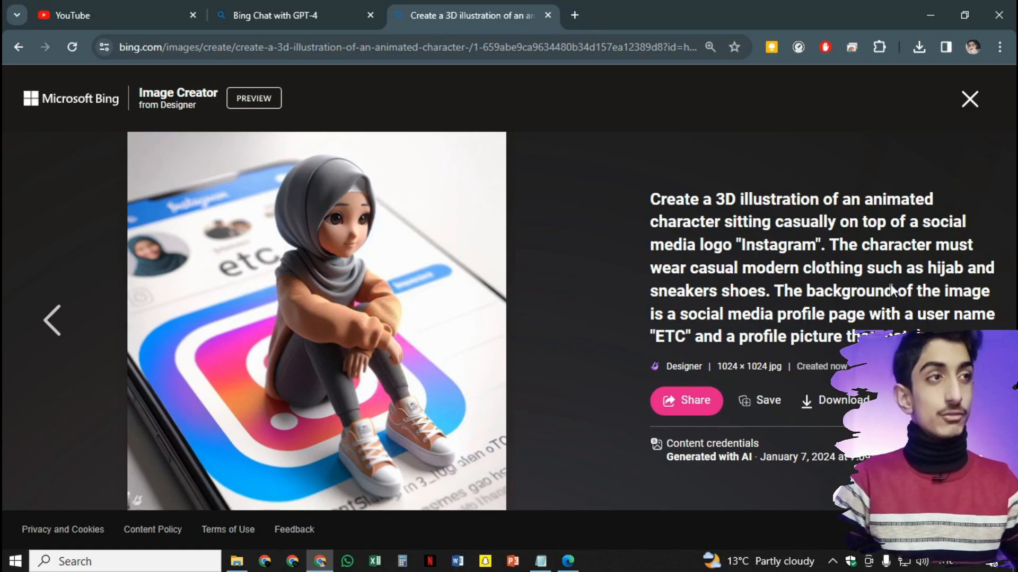
drag(933, 315, 989, 316)
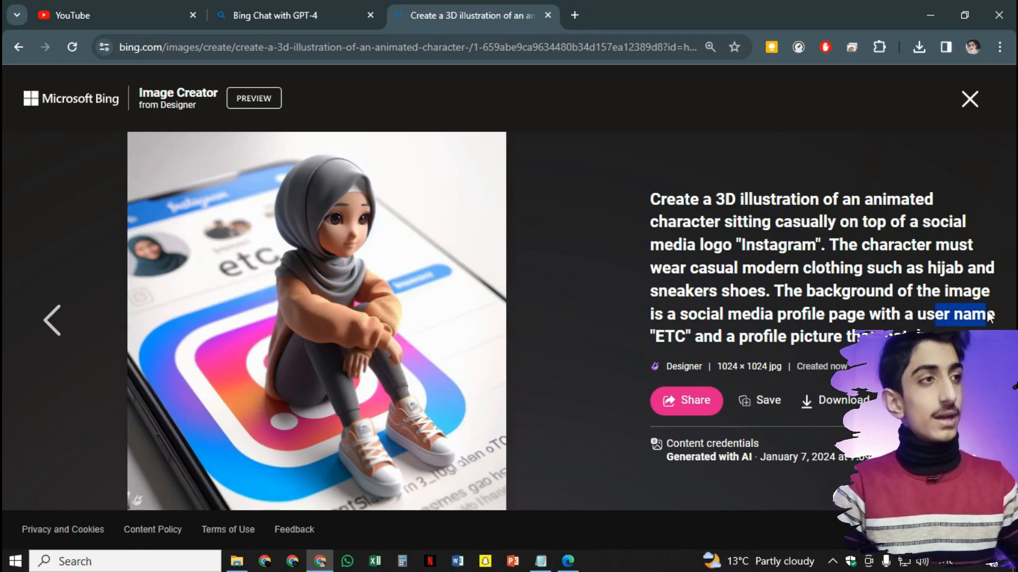
drag(657, 336, 685, 336)
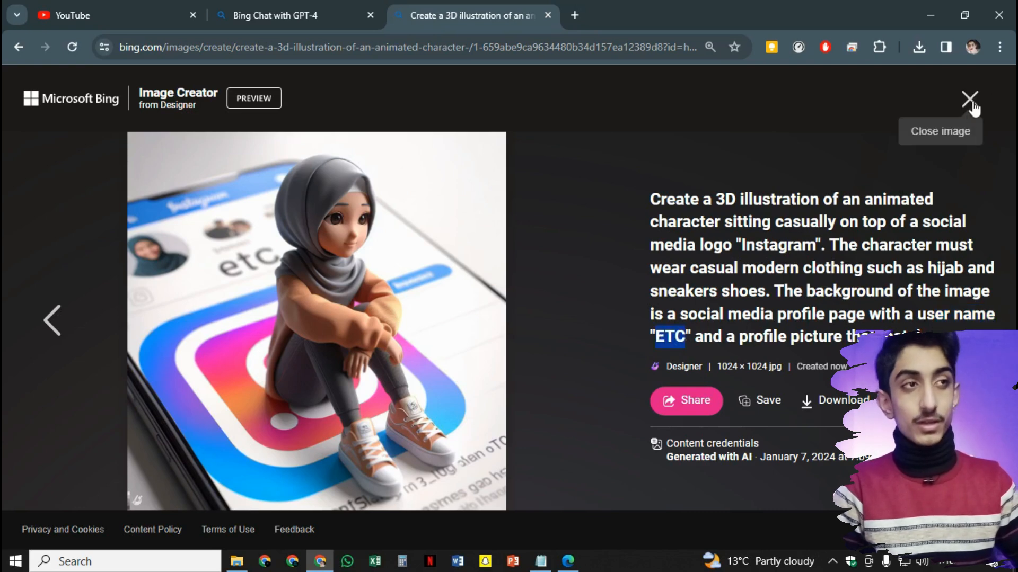
click(970, 99)
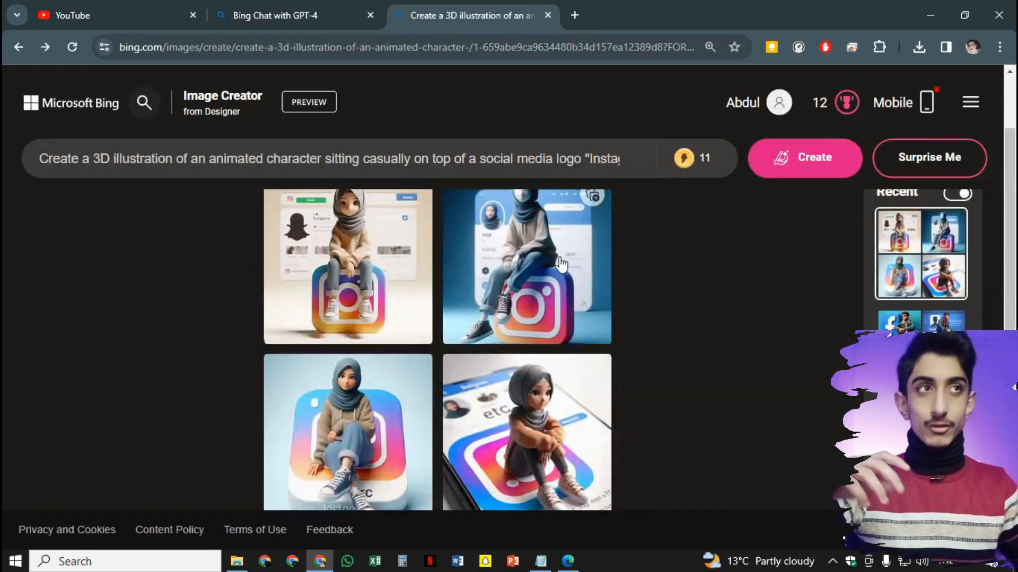
Change the prompt's logo to Snapchat, the outfit to kurta shalwar, and the user name to the character's name
double_click(619, 170)
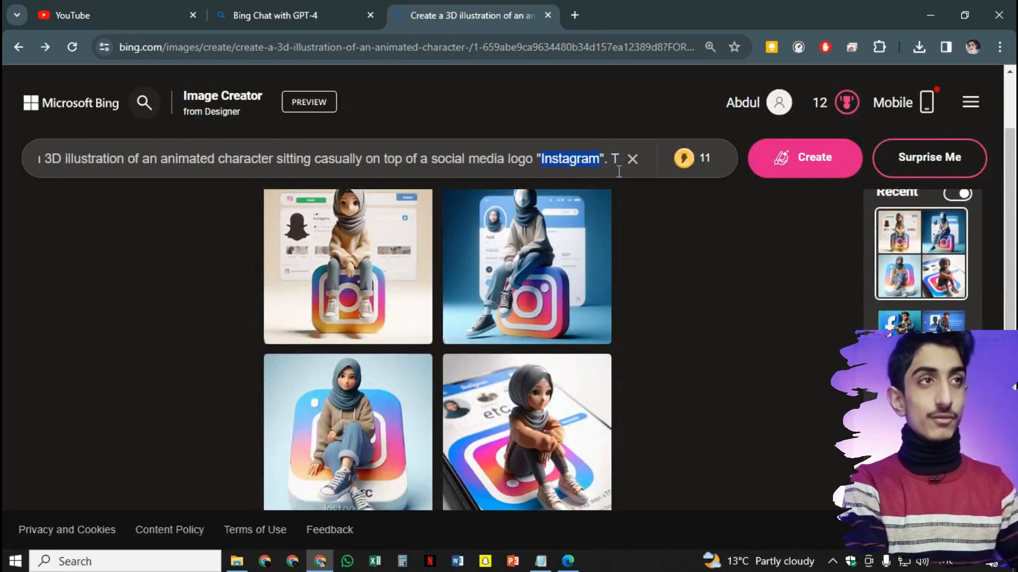
text(Snapchat)
key(Right)
key(Right)
key(Right)
key(Right)
key(Right)
key(Right)
key(Right)
key(Right)
key(Right)
key(Right)
key(Right)
key(Right)
key(Right)
key(Right)
key(Right)
key(Right)
key(Right)
key(Right)
key(Right)
key(Right)
key(Right)
key(Right)
key(Right)
key(Right)
key(Right)
key(Right)
key(Right)
key(Right)
key(Right)
key(Right)
key(Right)
key(Right)
key(Right)
key(Right)
key(Right)
key(Right)
key(Right)
key(Right)
key(Right)
key(Right)
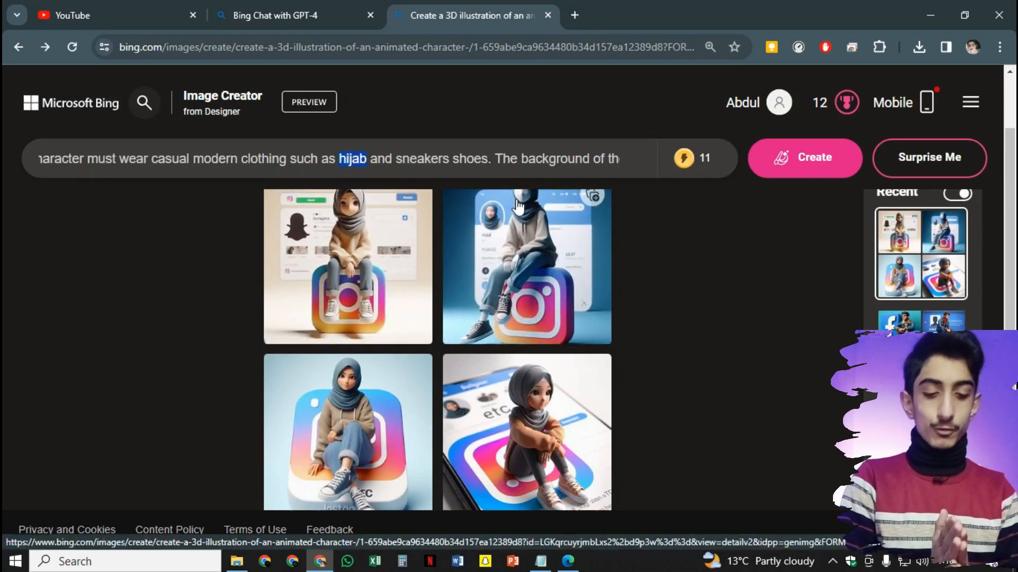
text(kurta)
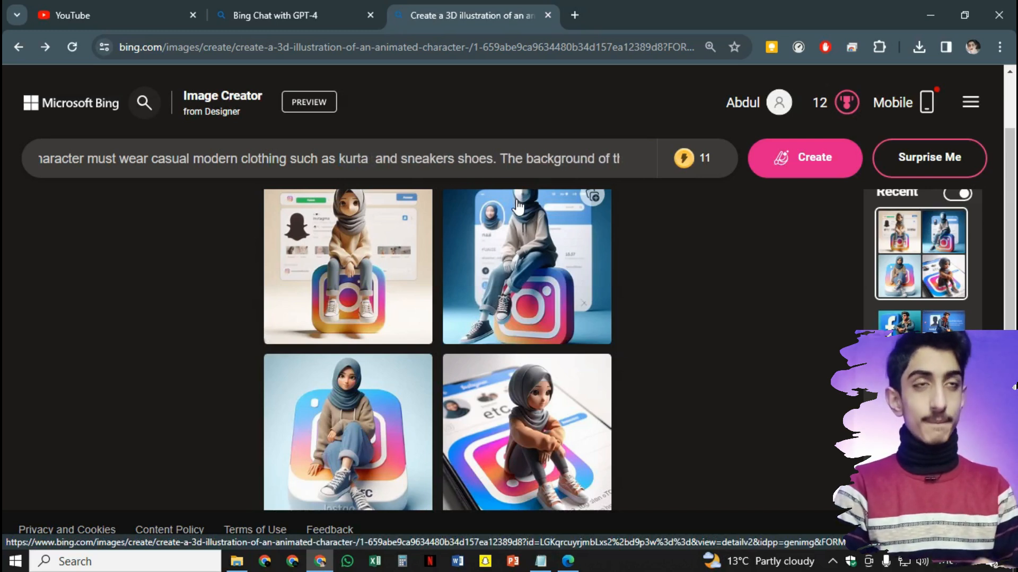
text( sha)
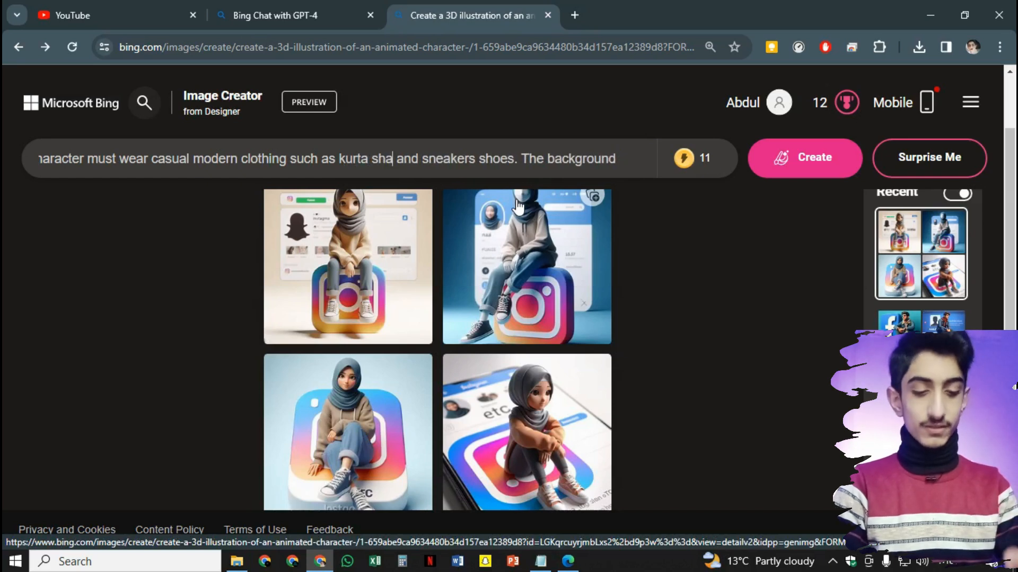
text(lwar)
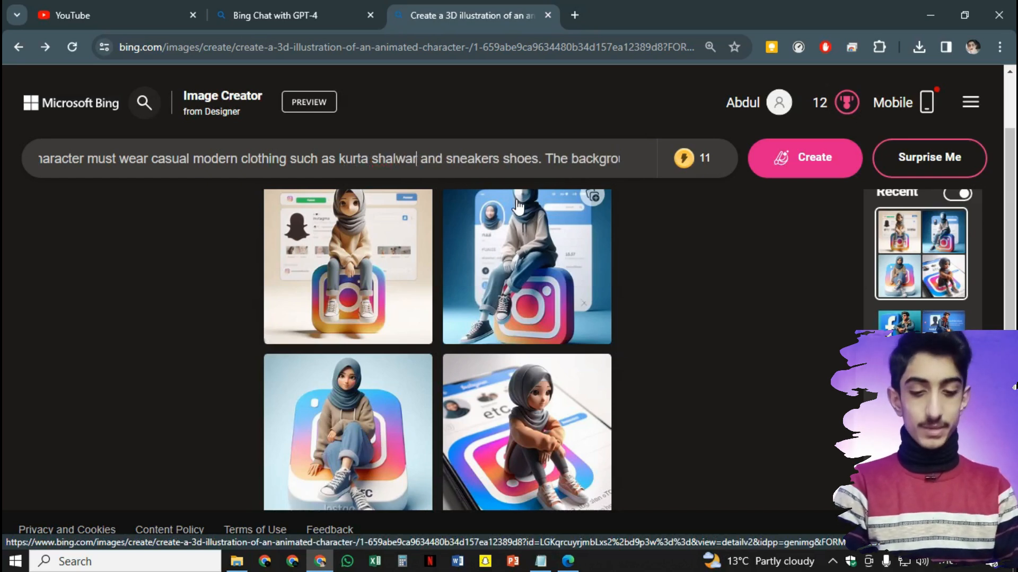
key(Right)
key(Right)
key(Right)
key(Right)
key(Right)
key(Right)
key(Right)
key(Right)
key(Right)
key(Right)
key(Right)
key(Right)
key(Right)
key(Right)
key(Right)
key(Right)
key(Right)
key(Right)
key(Right)
key(Right)
key(Right)
key(Right)
key(Right)
key(Right)
key(Right)
key(Right)
key(Right)
key(Right)
key(Right)
key(Right)
key(Right)
key(Right)
key(Right)
key(Right)
key(Right)
key(Right)
key(Right)
key(Right)
key(Right)
key(Right)
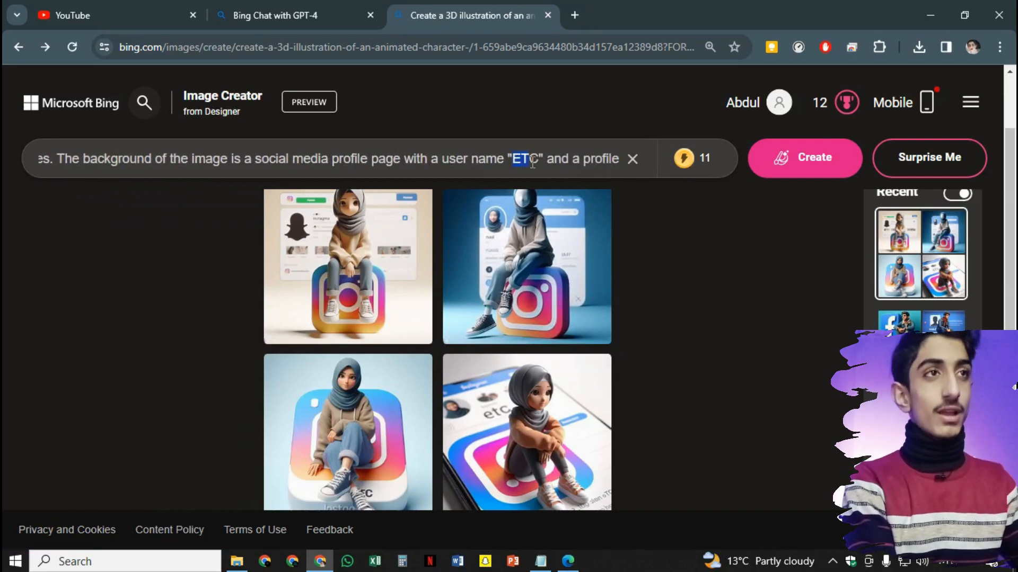
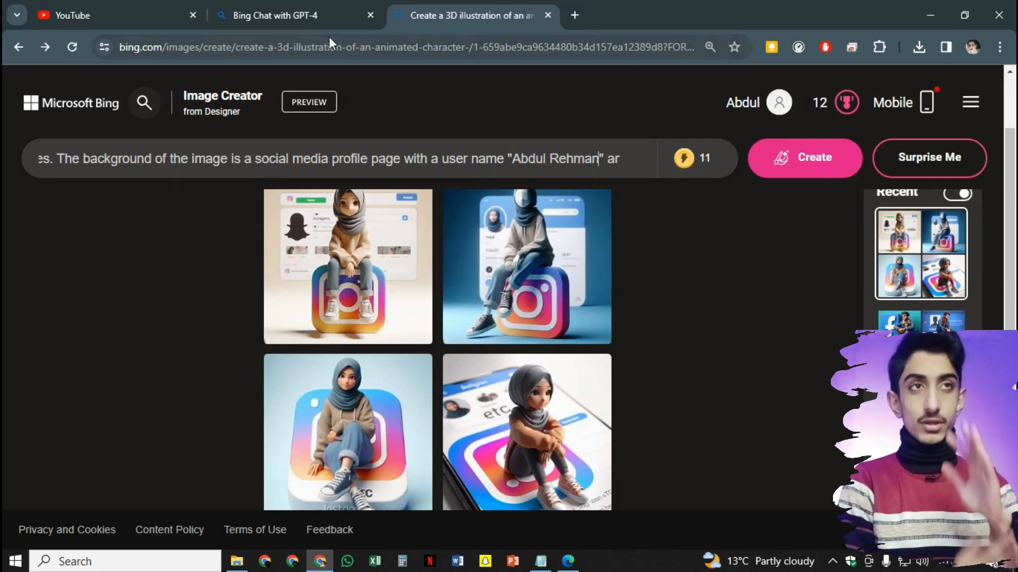
mouse_move(713, 159)
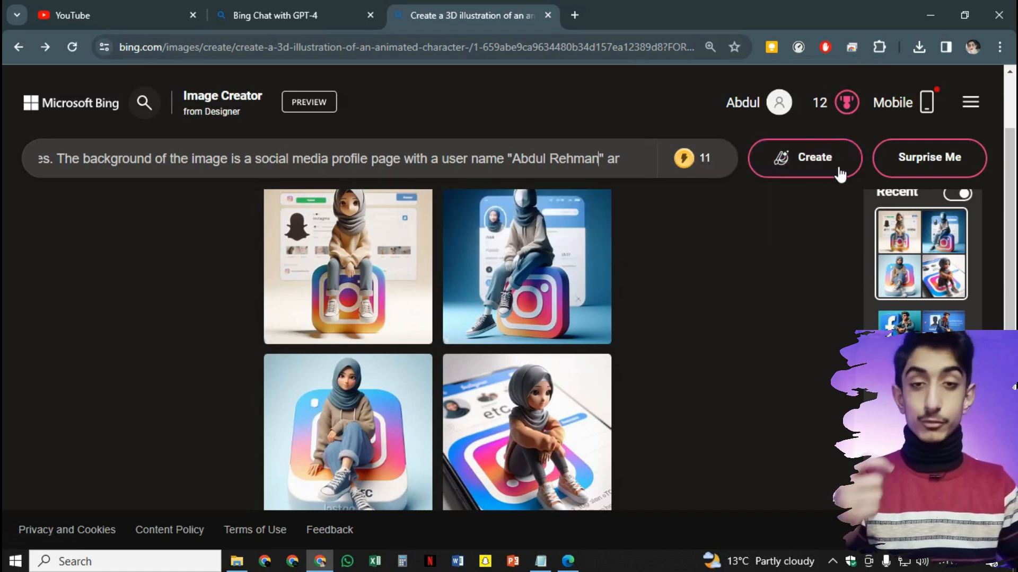
Create the Snapchat-logo avatar images and browse all four in the viewer
click(812, 164)
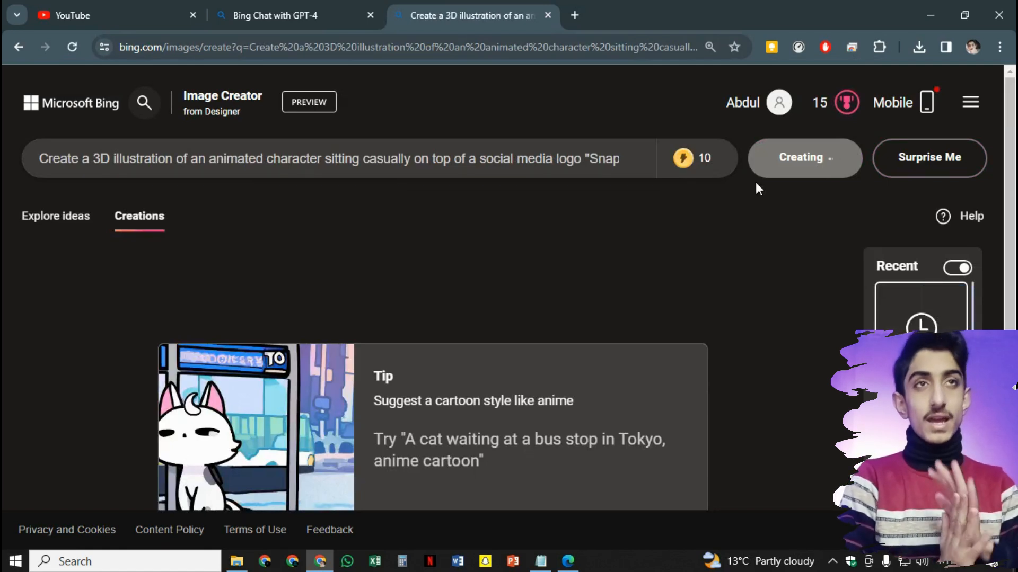
mouse_move(696, 161)
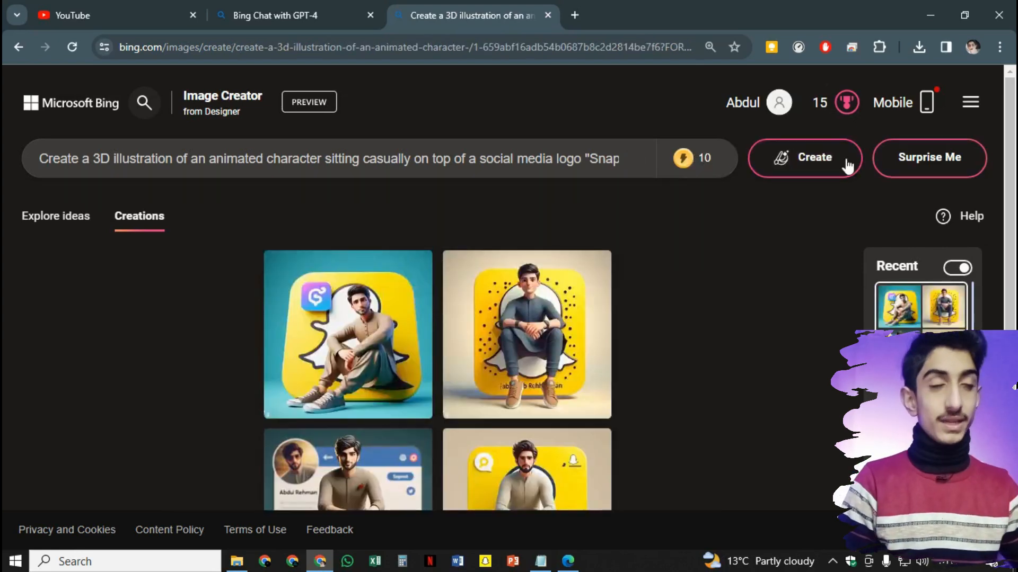
scroll(466, 318, down, 2)
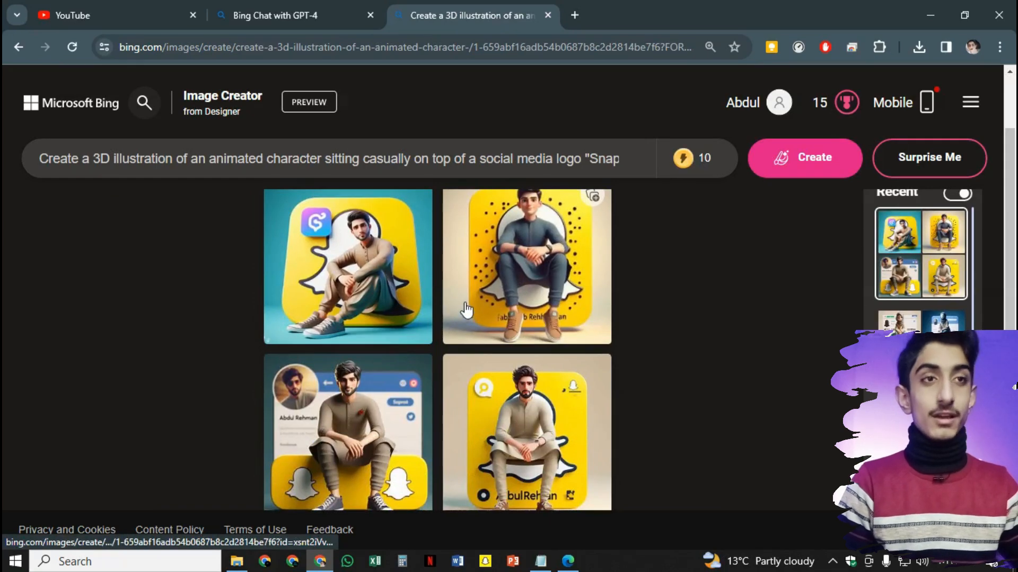
click(467, 313)
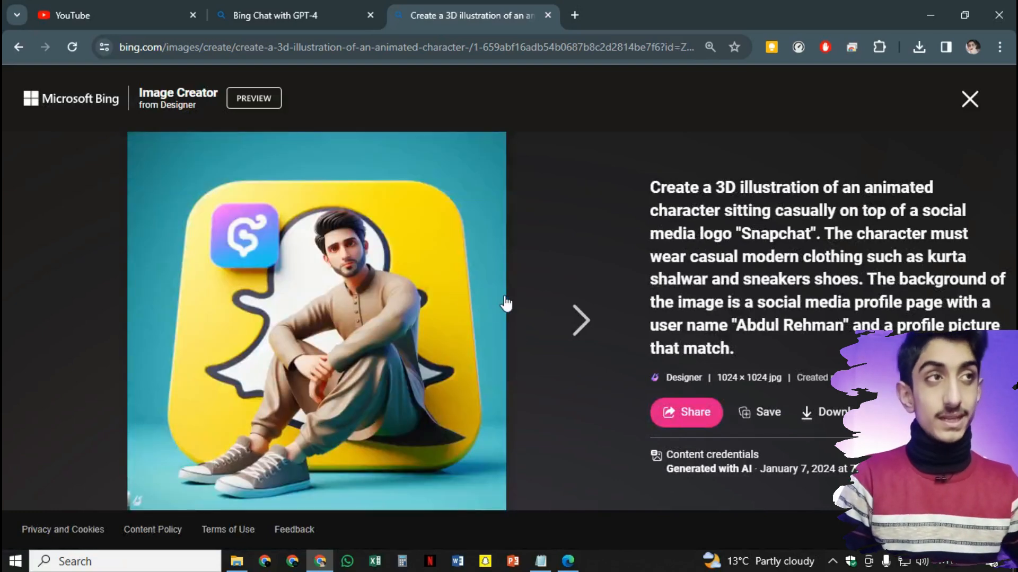
click(583, 322)
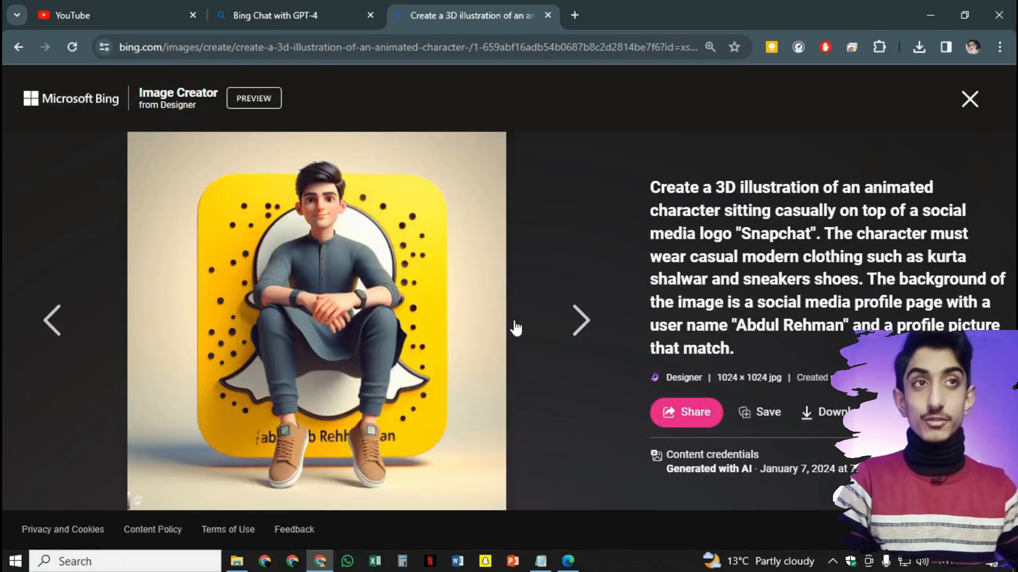
click(582, 324)
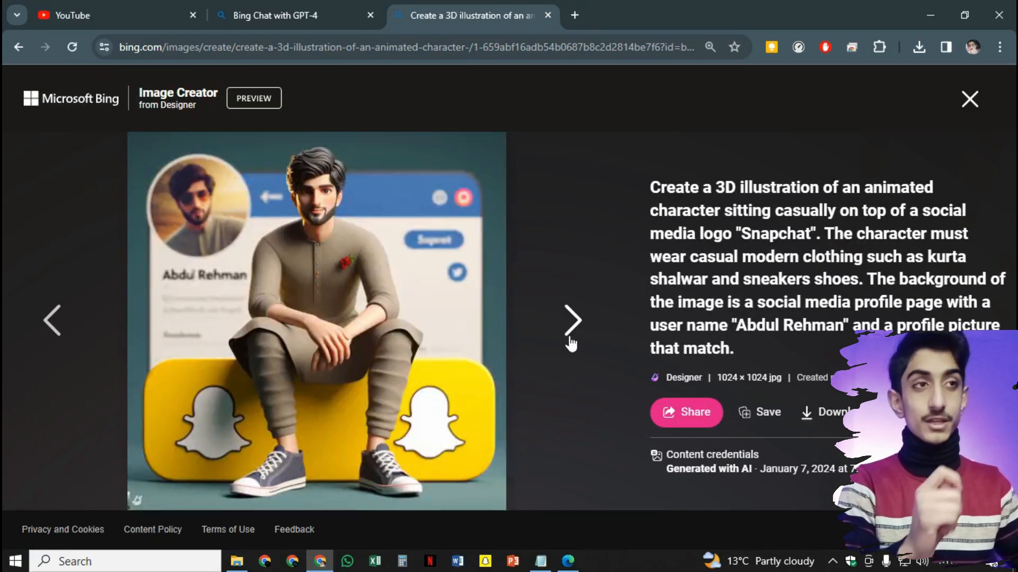
click(571, 334)
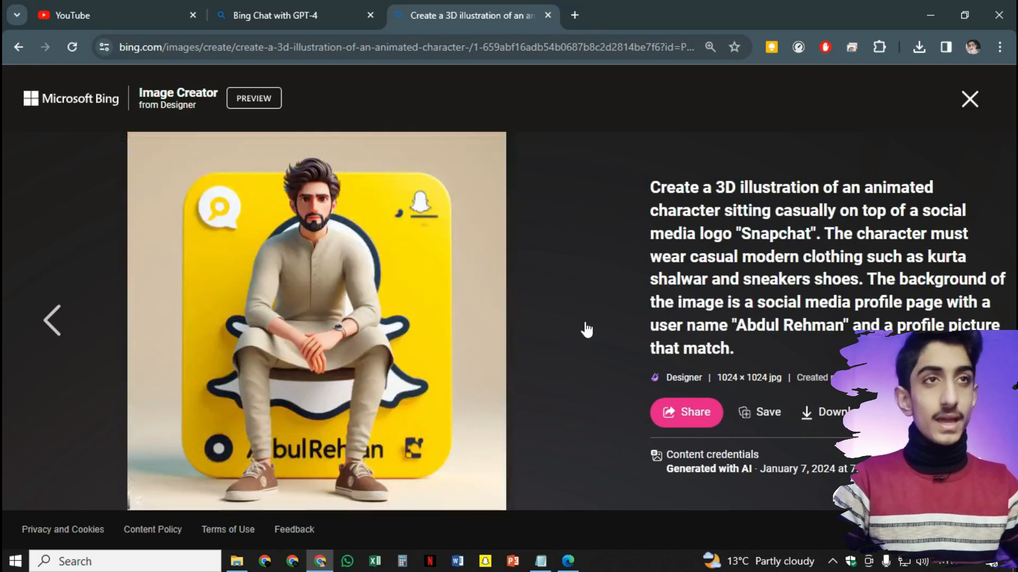
Download the profile-page Snapchat image and open it from the Downloads folder
click(51, 337)
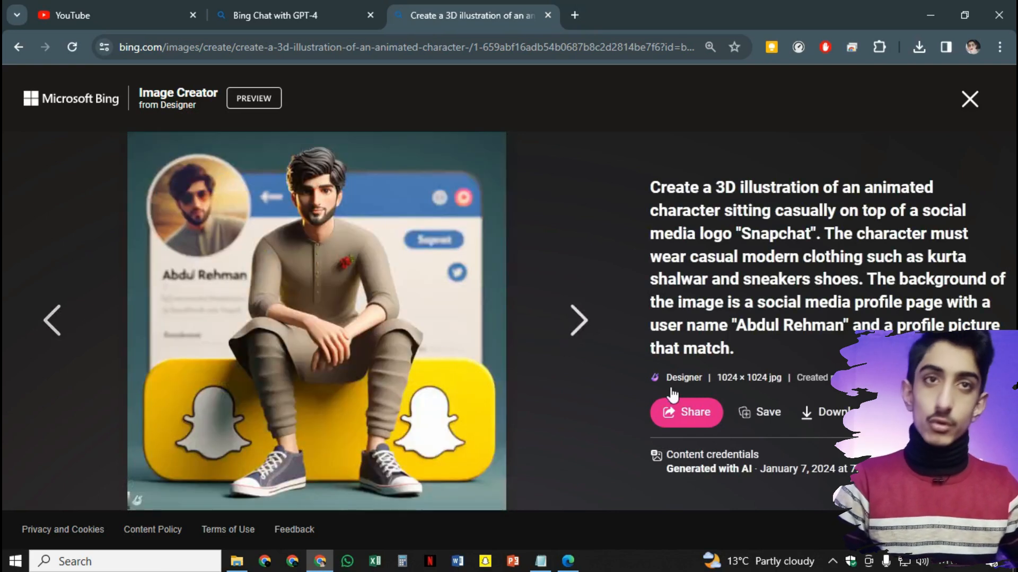
click(843, 412)
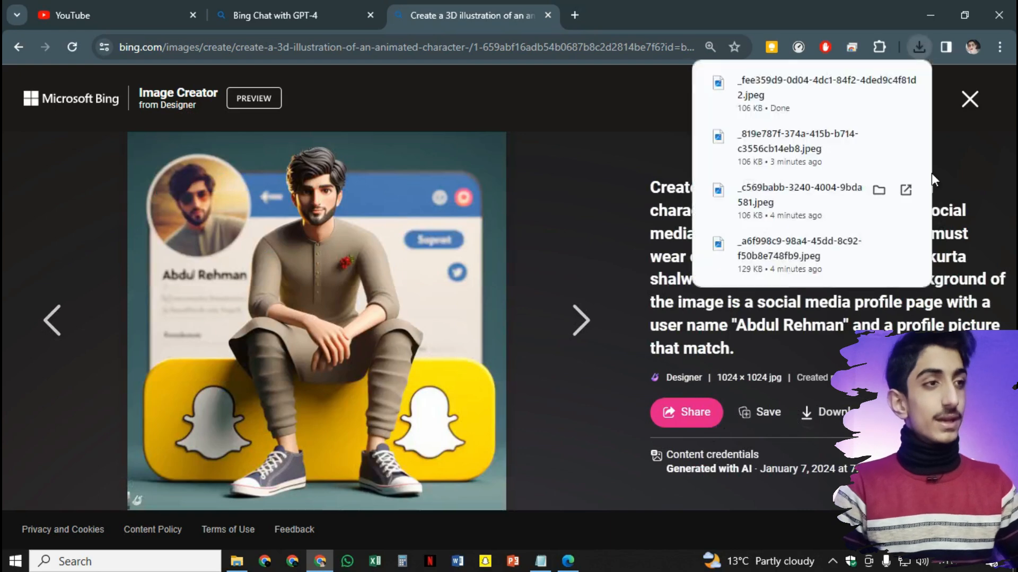
click(237, 561)
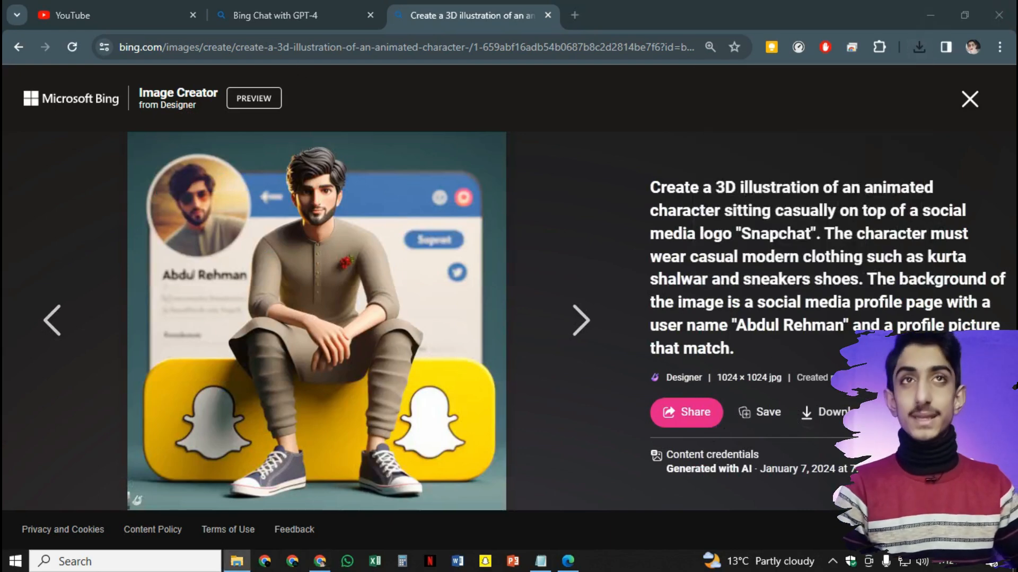
key(alt+Tab)
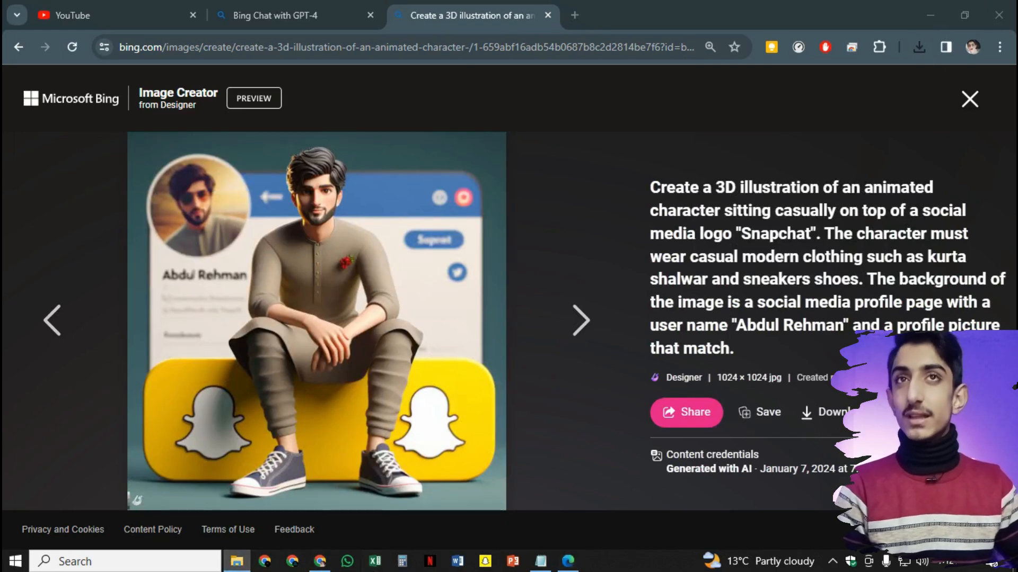
click(236, 561)
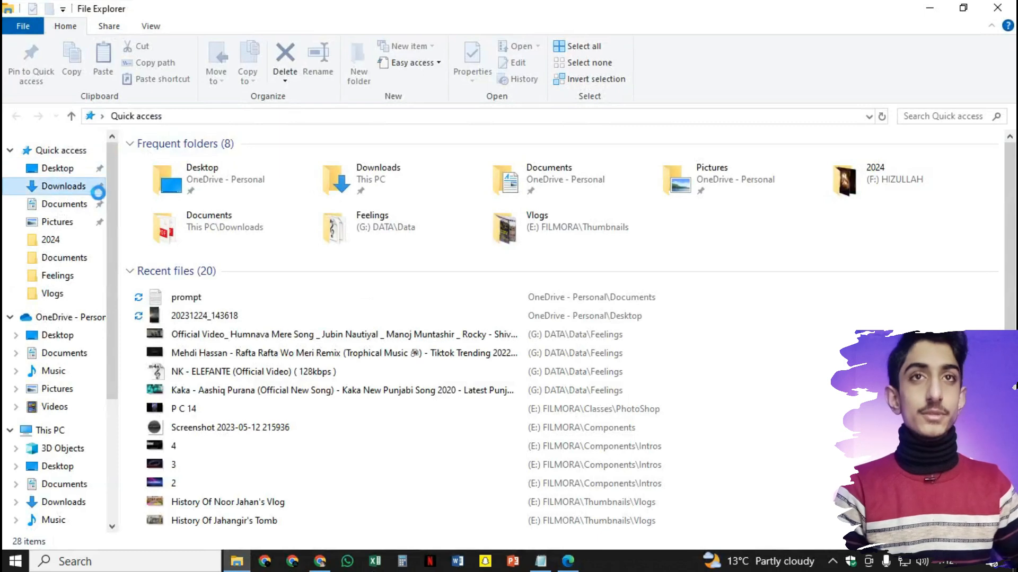
click(183, 206)
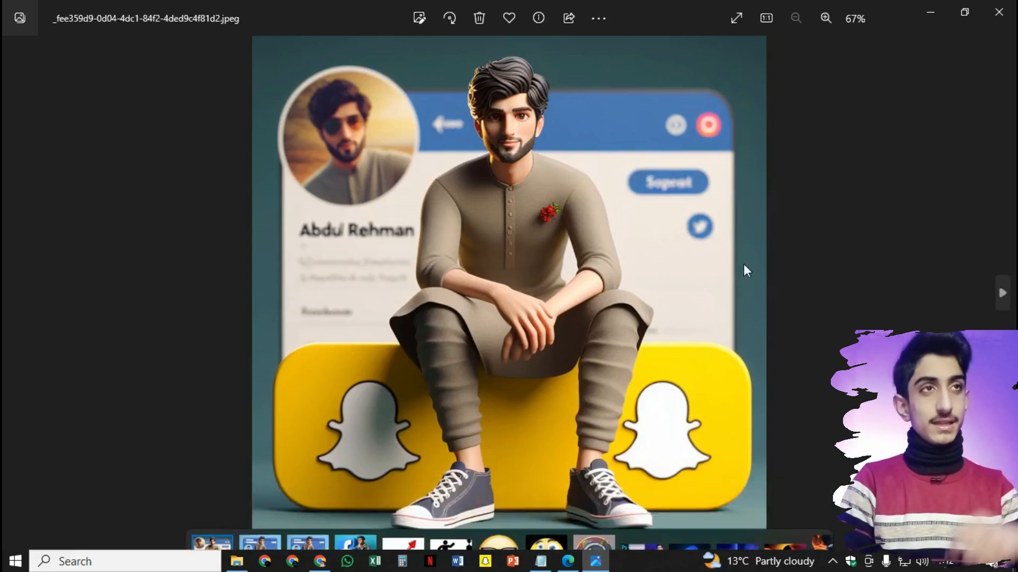
Zoom into the Snapchat avatar and pan to the character's head, then advance to the Facebook-logo image
scroll(643, 249, up, 5)
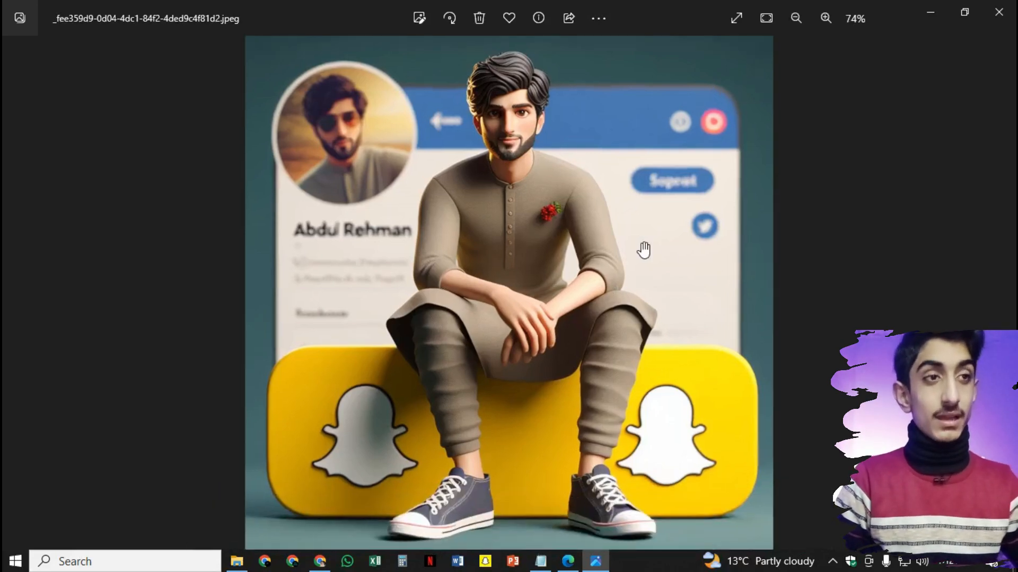
scroll(368, 221, up, 4)
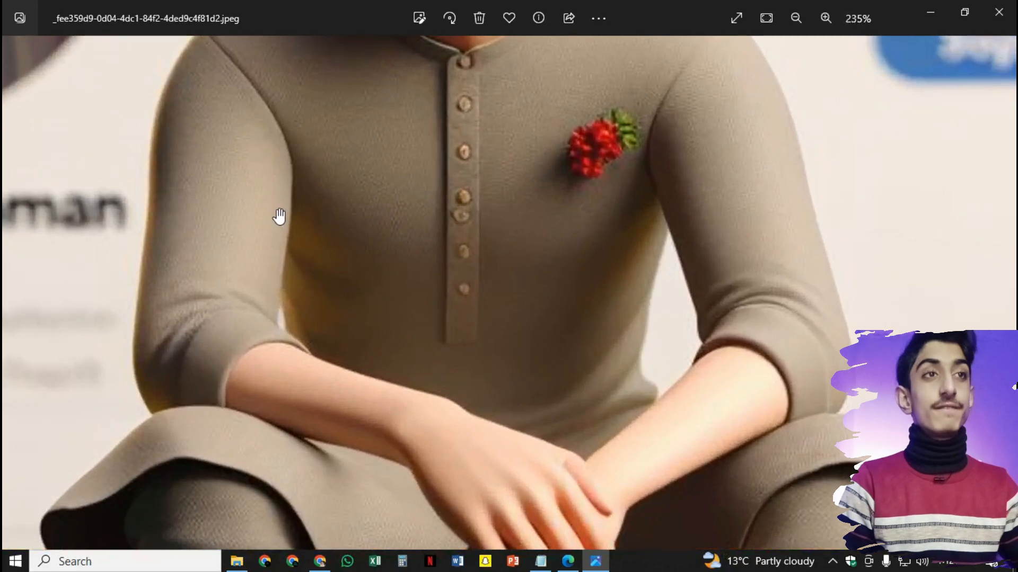
scroll(279, 218, down, 5)
scroll(465, 277, down, 1)
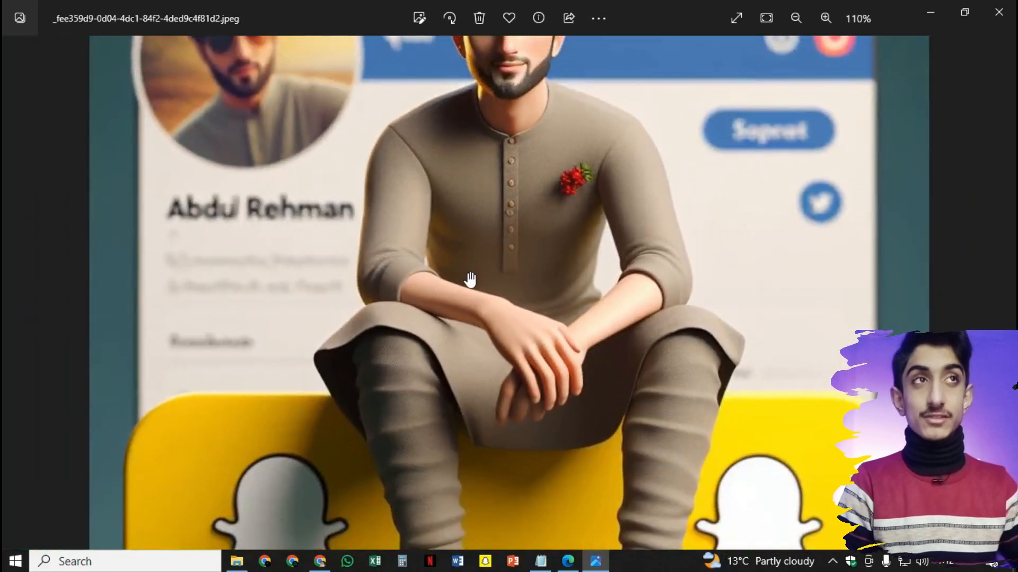
scroll(397, 284, up, 3)
scroll(378, 175, down, 2)
drag(378, 175, 376, 308)
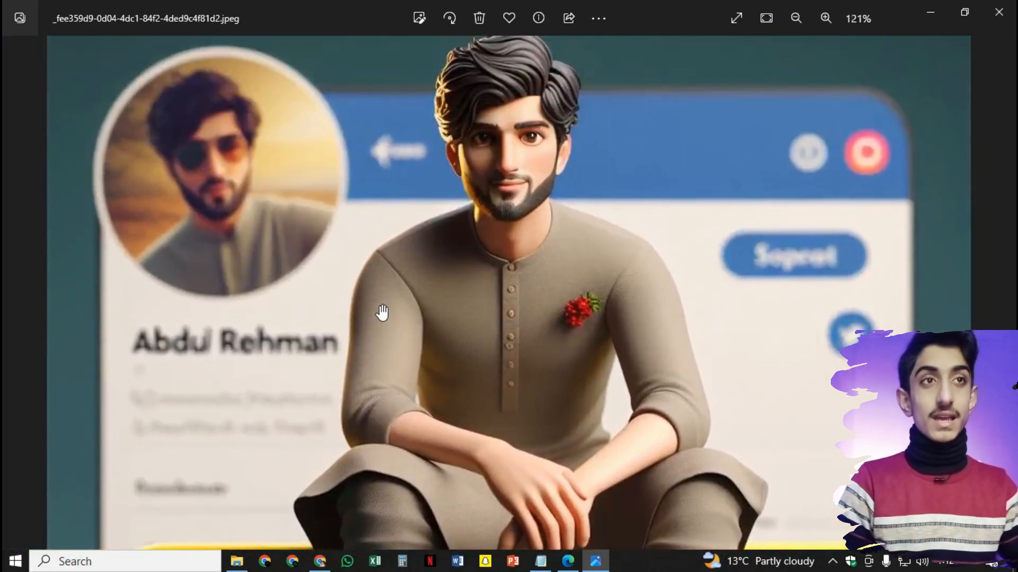
scroll(376, 304, down, 3)
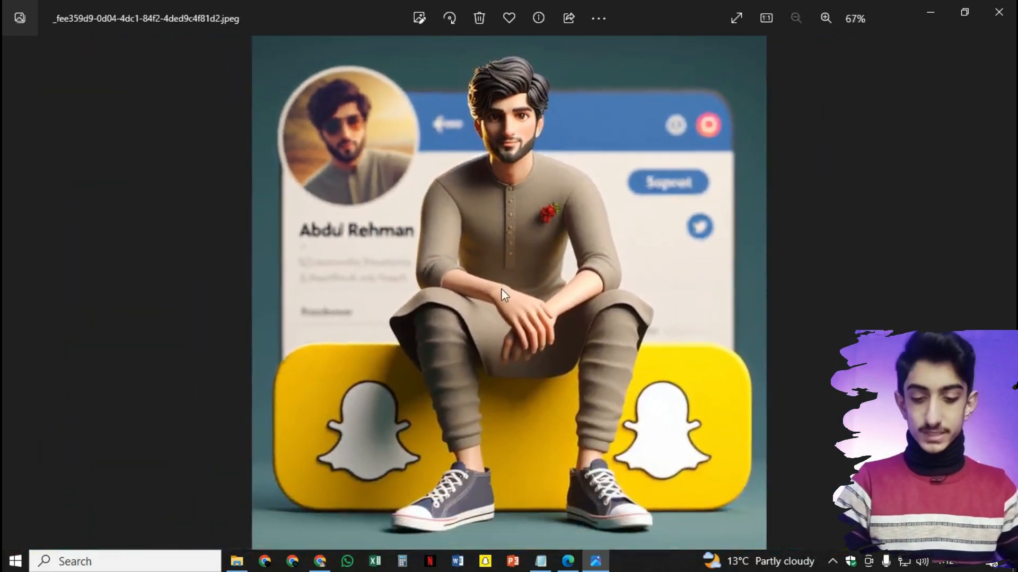
click(992, 297)
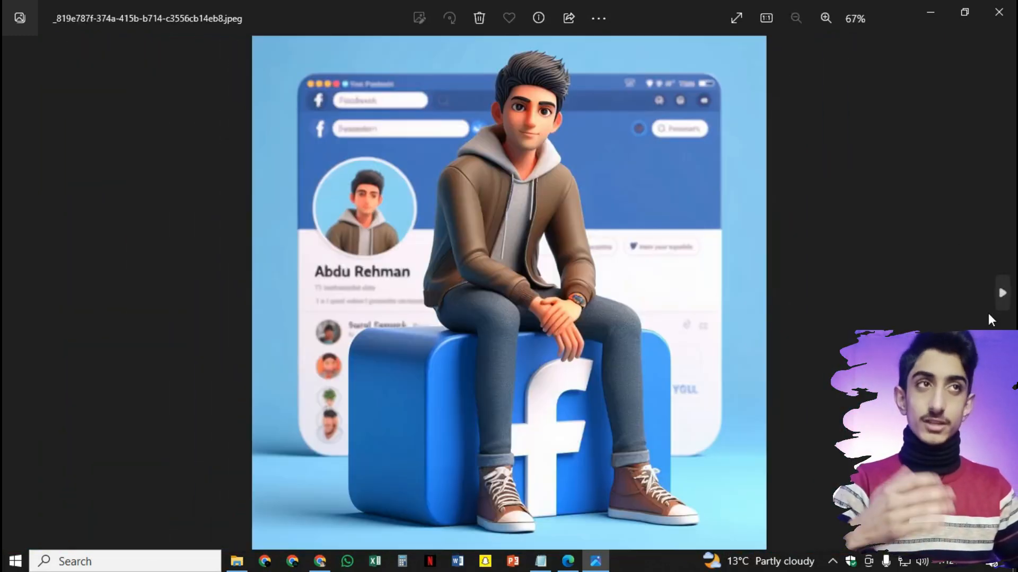